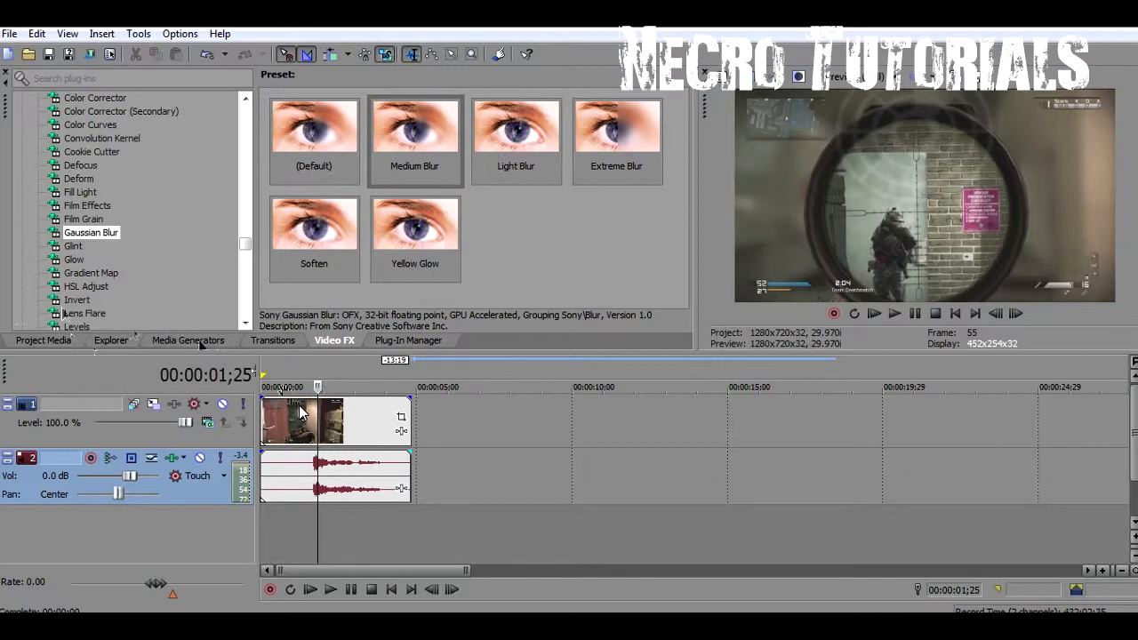
Split the video and audio clip at 00:00:01;22, where the gunshot sound starts
{"action": "key", "text": "Right"}
{"action": "key", "text": "Right"}
{"action": "key", "text": "Left"}
{"action": "key", "text": "Left"}
{"action": "key", "text": "Left"}
{"action": "key", "text": "Left"}
{"action": "key", "text": "Left"}
{"action": "key", "text": "Left"}
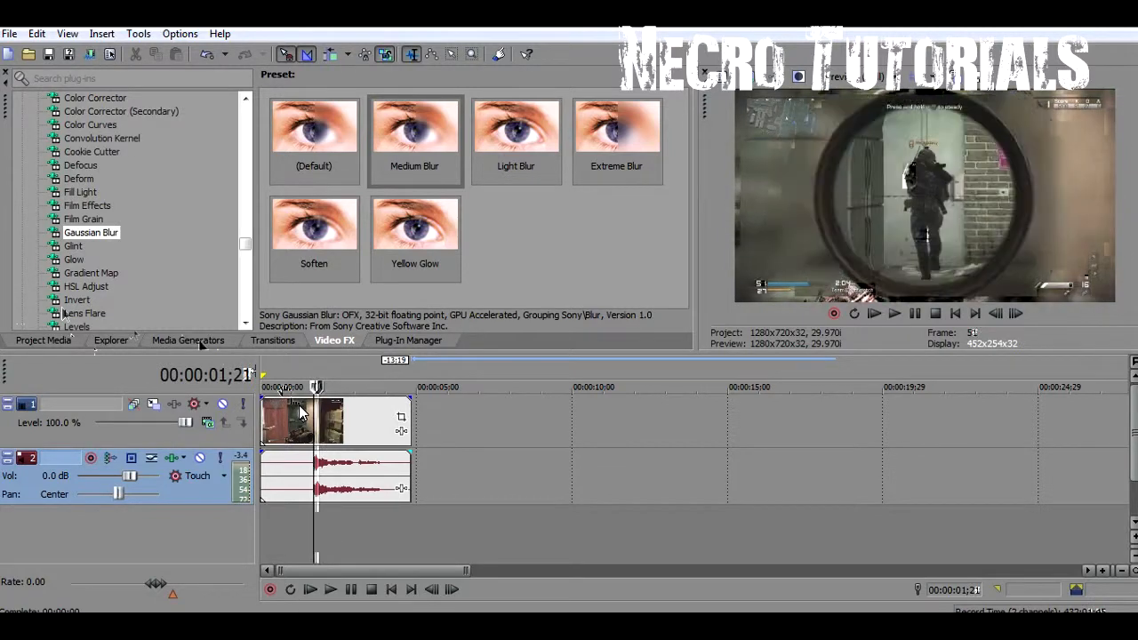
{"action": "key", "text": "Left"}
{"action": "key", "text": "Left"}
{"action": "key", "text": "Right"}
{"action": "key", "text": "Right"}
{"action": "key", "text": "Right"}
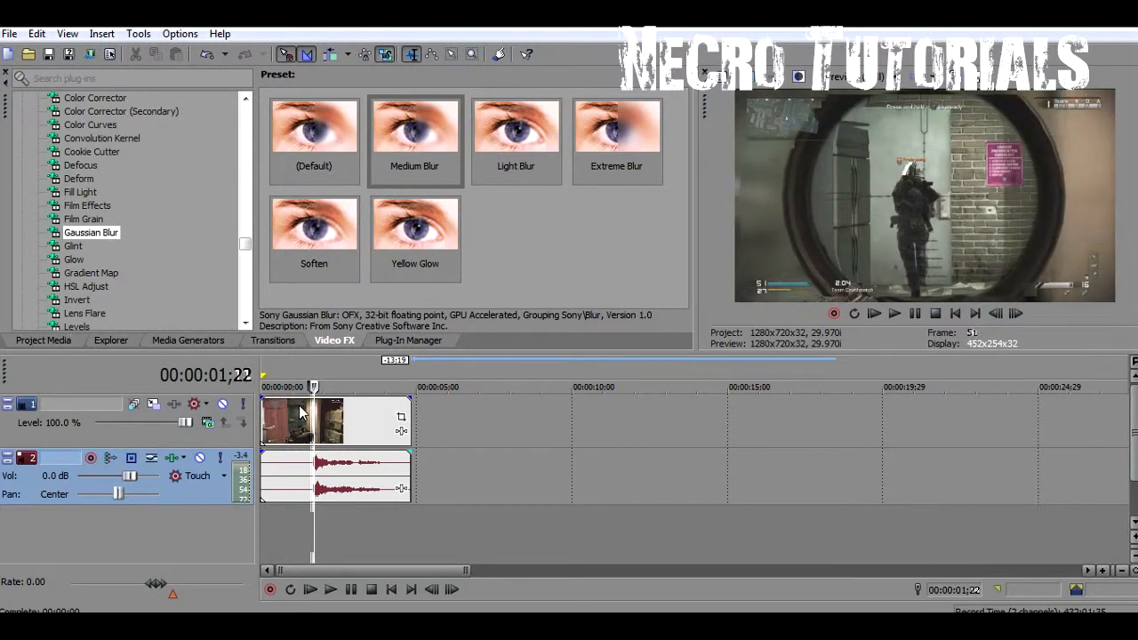
{"action": "key", "text": "s"}
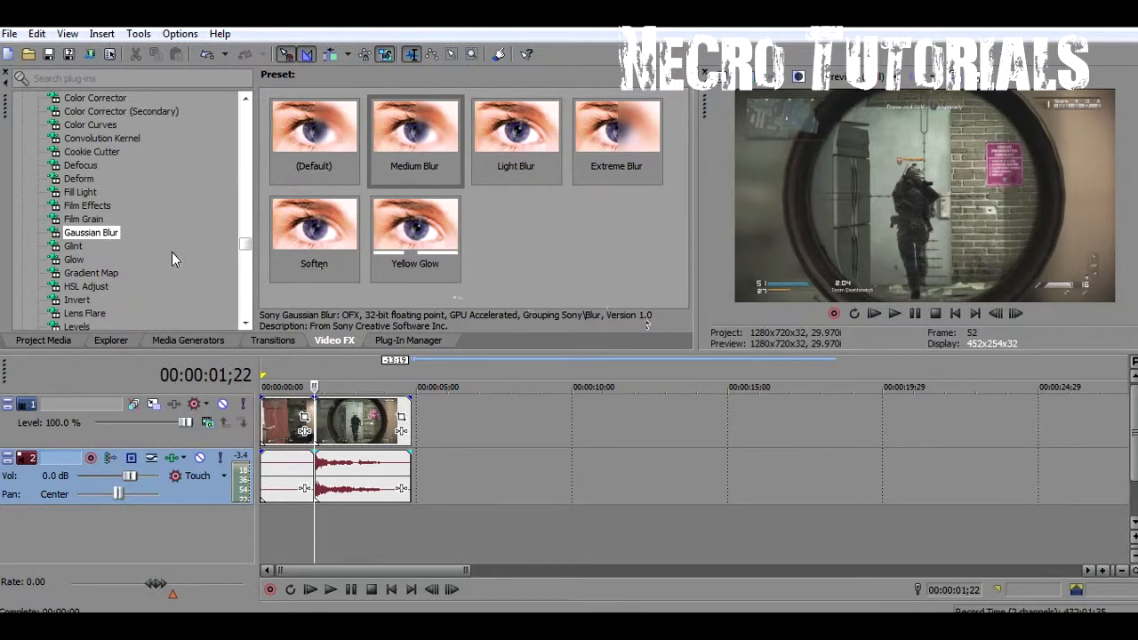
Check the project properties and apply the Gaussian Blur preset Medium Blur to the clip after the split
{"action": "key", "text": "alt+Return"}
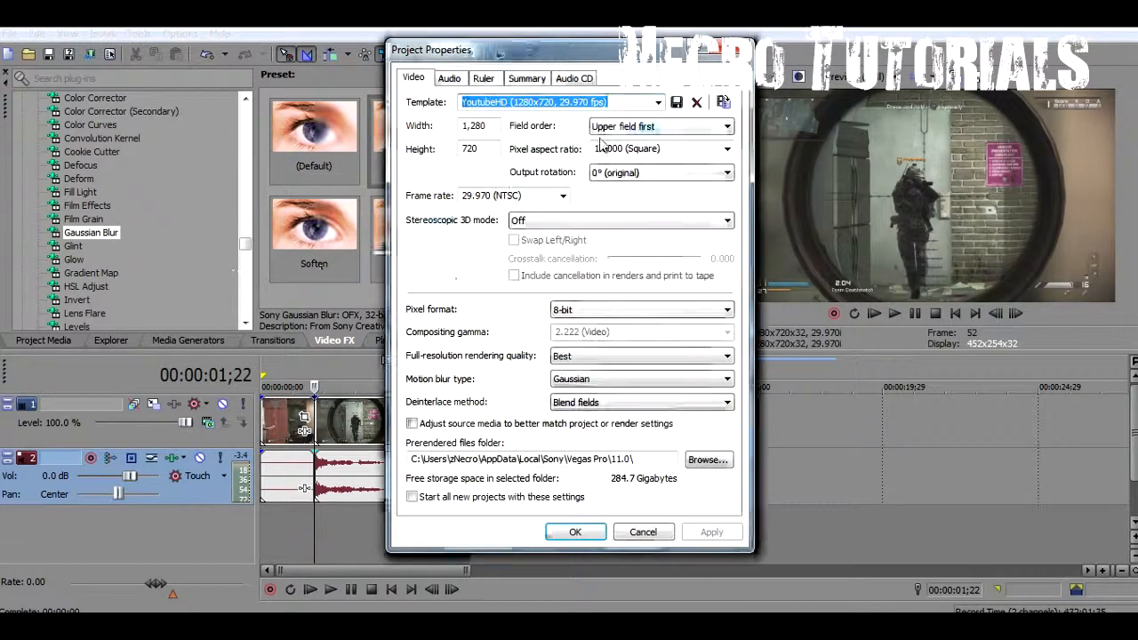
{"action": "left_click", "coordinate": [569, 533]}
{"action": "left_click_drag", "start_coordinate": [409, 132], "coordinate": [331, 438]}
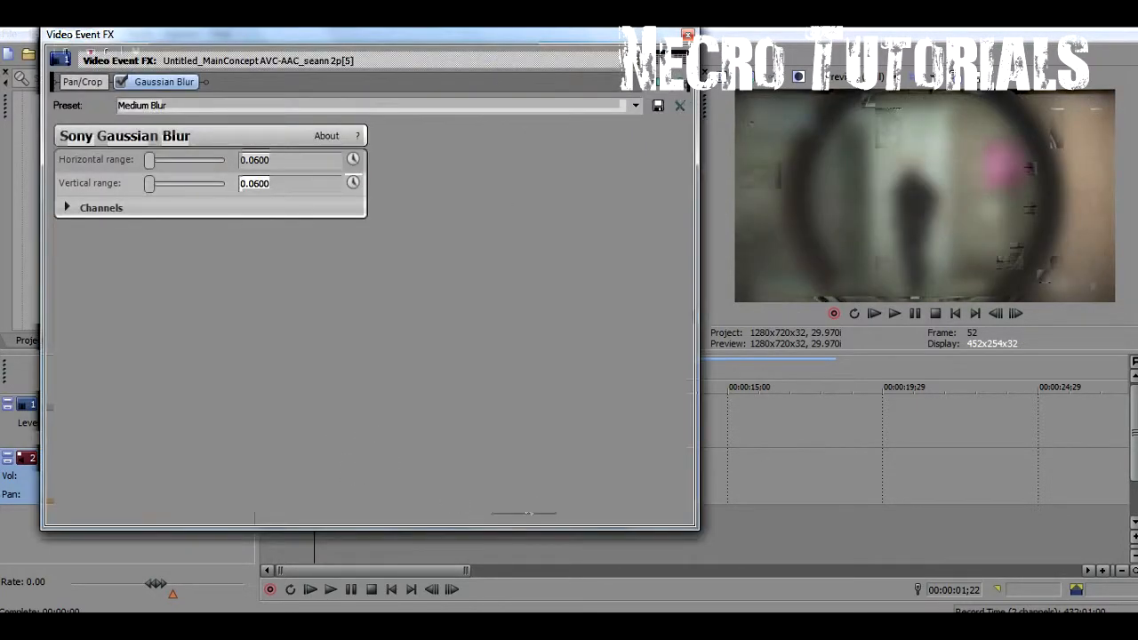
{"action": "left_click_drag", "start_coordinate": [449, 44], "coordinate": [728, 576]}
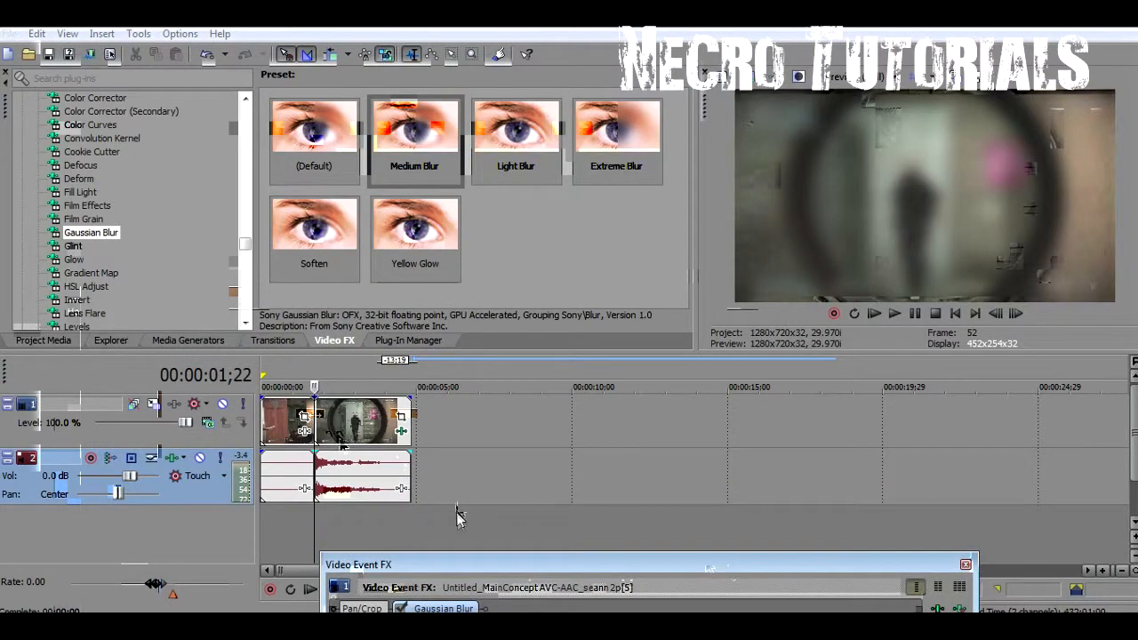
{"action": "left_click_drag", "start_coordinate": [460, 557], "coordinate": [243, 35]}
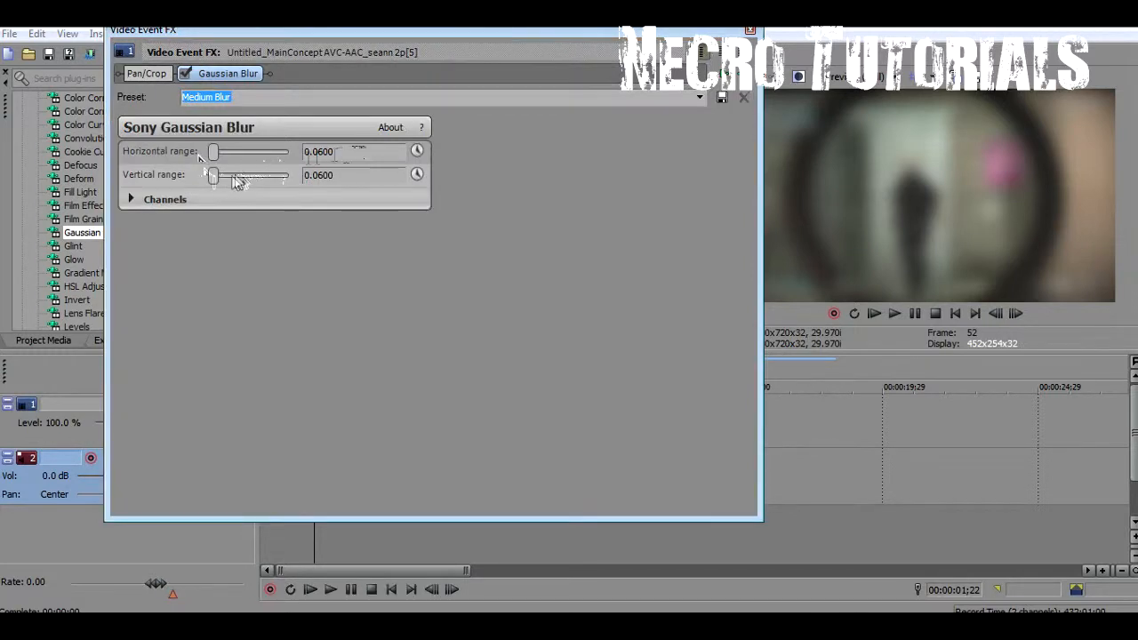
Set the Gaussian Blur's vertical range to 0 and turn off its R channel
{"action": "left_click_drag", "start_coordinate": [215, 181], "coordinate": [112, 173]}
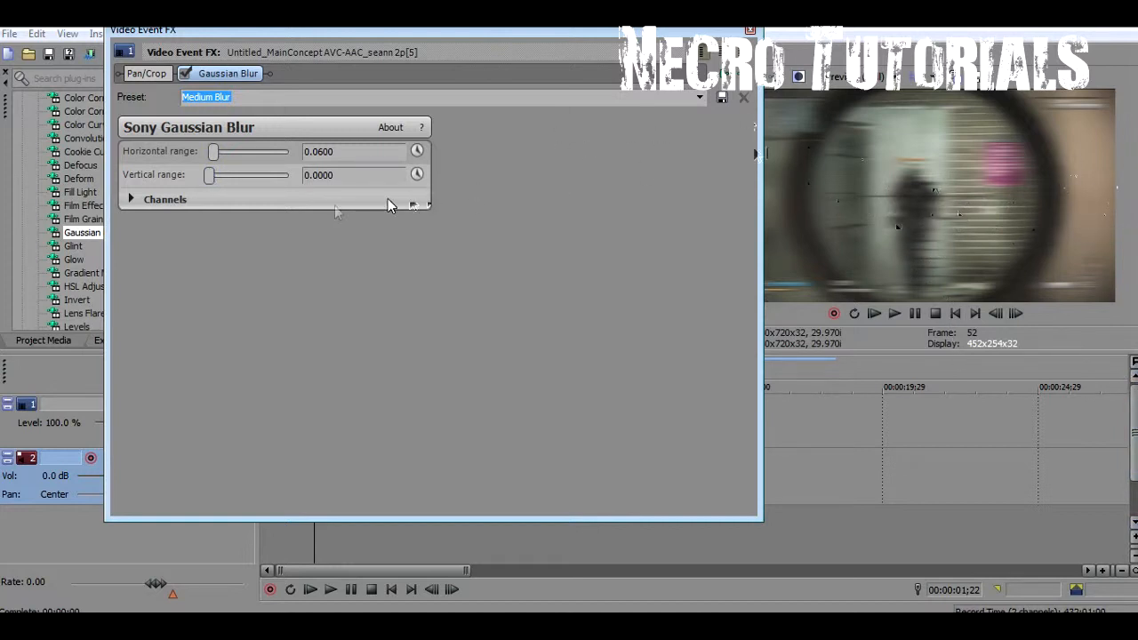
{"action": "left_click", "coordinate": [133, 200]}
{"action": "left_click", "coordinate": [306, 223]}
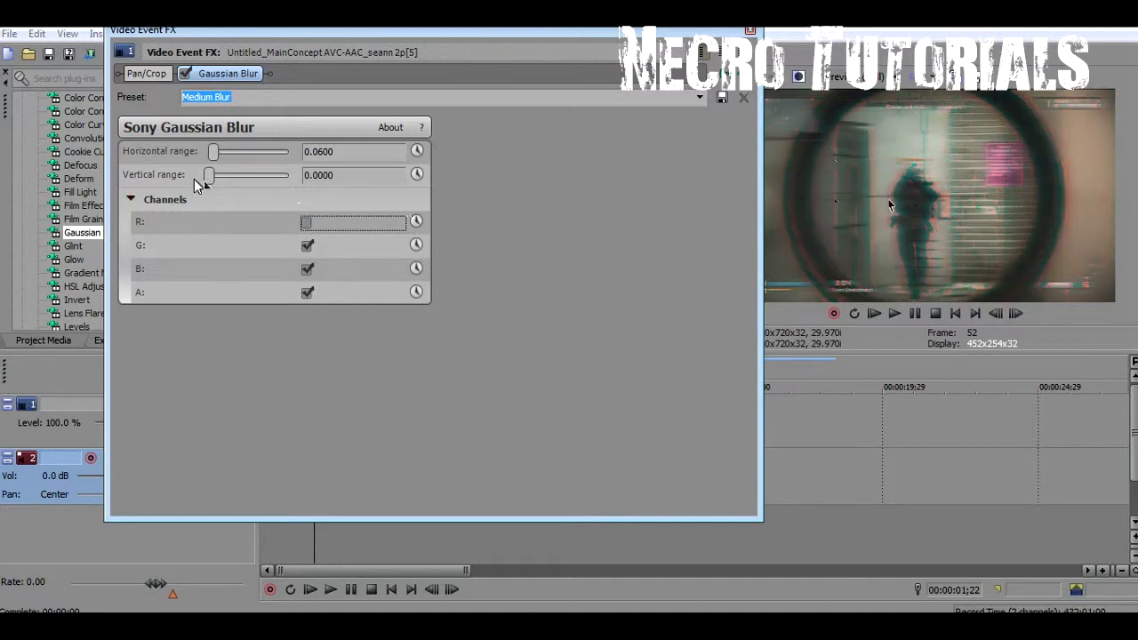
Try a horizontal range of 0.6 for the Gaussian Blur and set it back to 0.06
{"action": "mouse_move", "coordinate": [215, 156]}
{"action": "left_mouse_down"}
{"action": "mouse_move", "coordinate": [238, 158]}
{"action": "mouse_move", "coordinate": [214, 155]}
{"action": "left_mouse_up"}
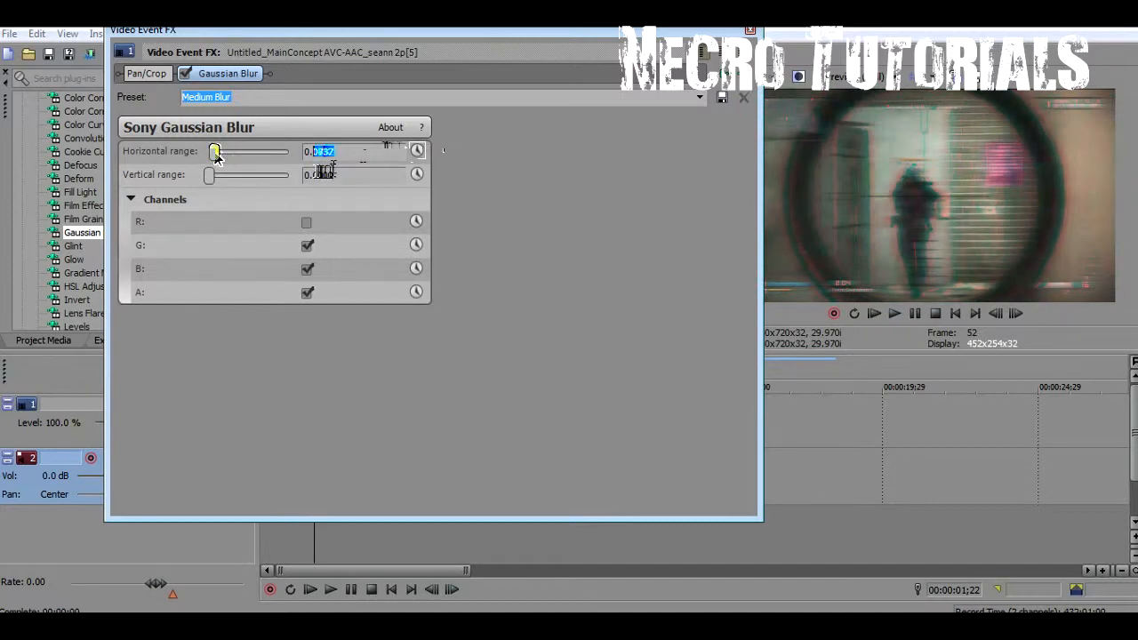
{"action": "type", "text": "0.6"}
{"action": "key", "text": "Return"}
{"action": "left_click_drag", "start_coordinate": [332, 160], "coordinate": [313, 161]}
{"action": "type", "text": "06"}
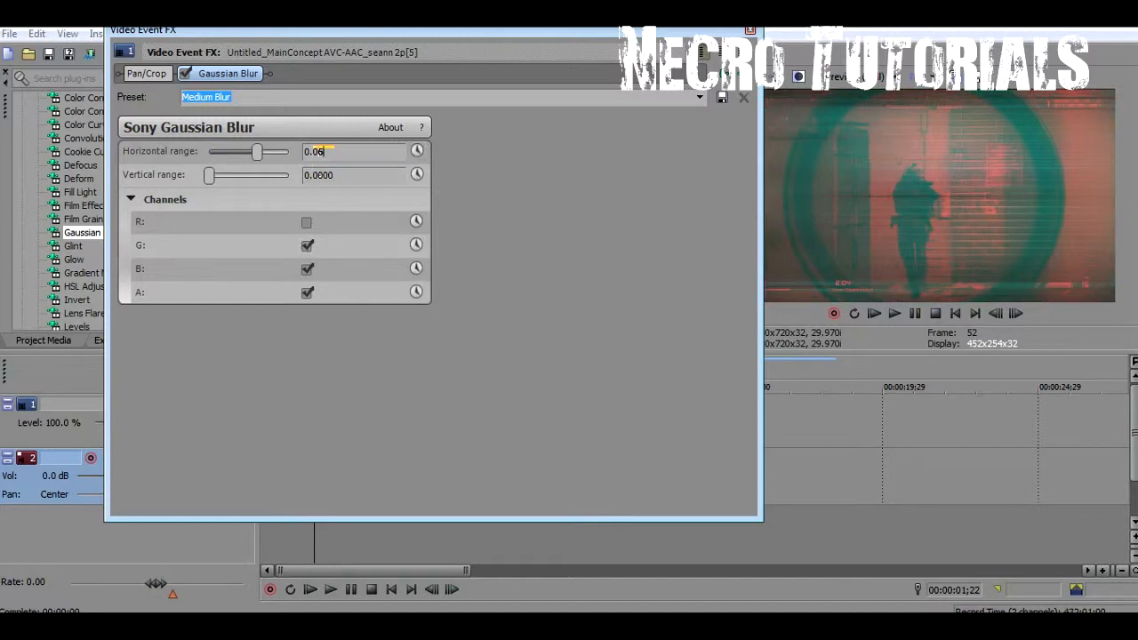
{"action": "left_click", "coordinate": [392, 173]}
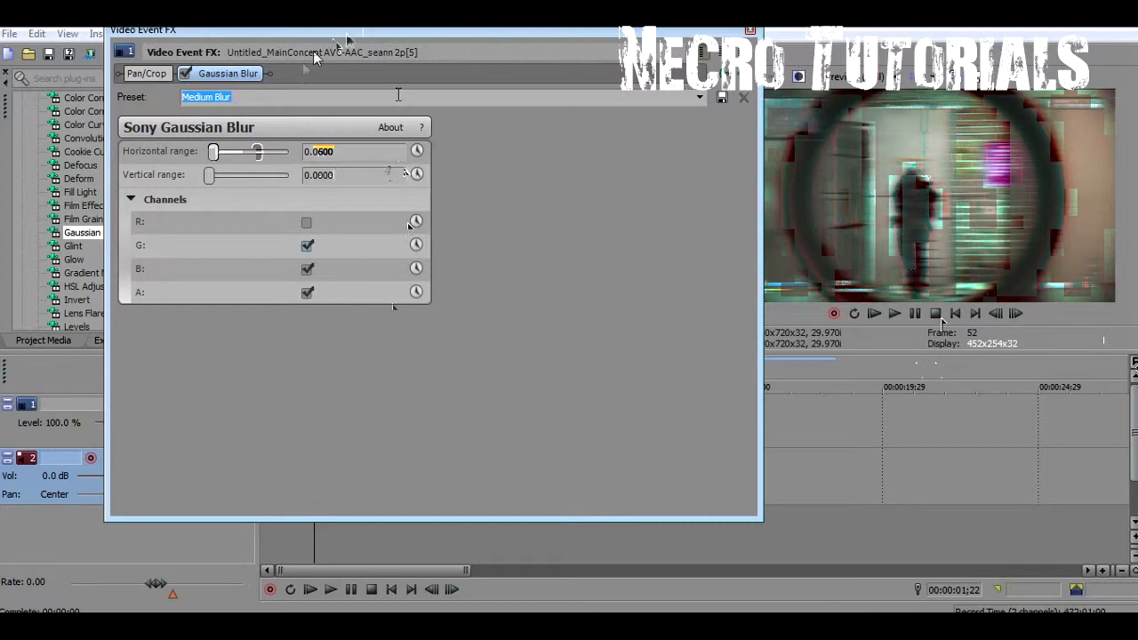
Animate the blur's horizontal range with a keyframe of 0 at 00:00:00;10, check the fade and close the effect settings
{"action": "left_click", "coordinate": [418, 153]}
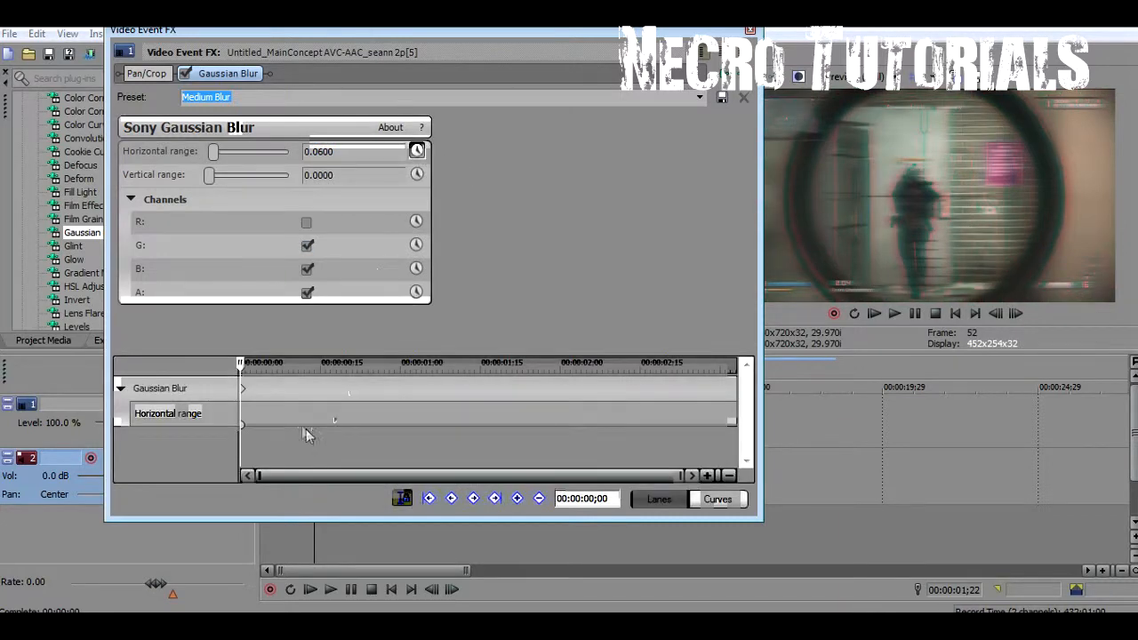
{"action": "left_click", "coordinate": [250, 367]}
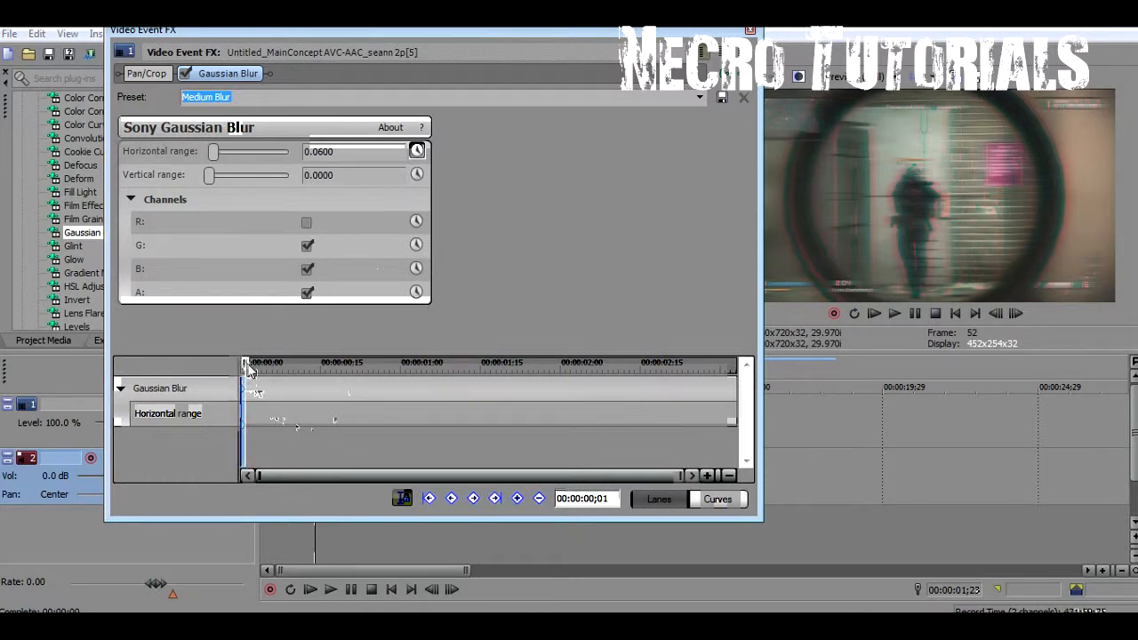
{"action": "left_click_drag", "start_coordinate": [250, 364], "coordinate": [231, 364]}
{"action": "key", "text": "Right"}
{"action": "key", "text": "Right"}
{"action": "key", "text": "Right"}
{"action": "key", "text": "Right"}
{"action": "key", "text": "Right"}
{"action": "key", "text": "Right"}
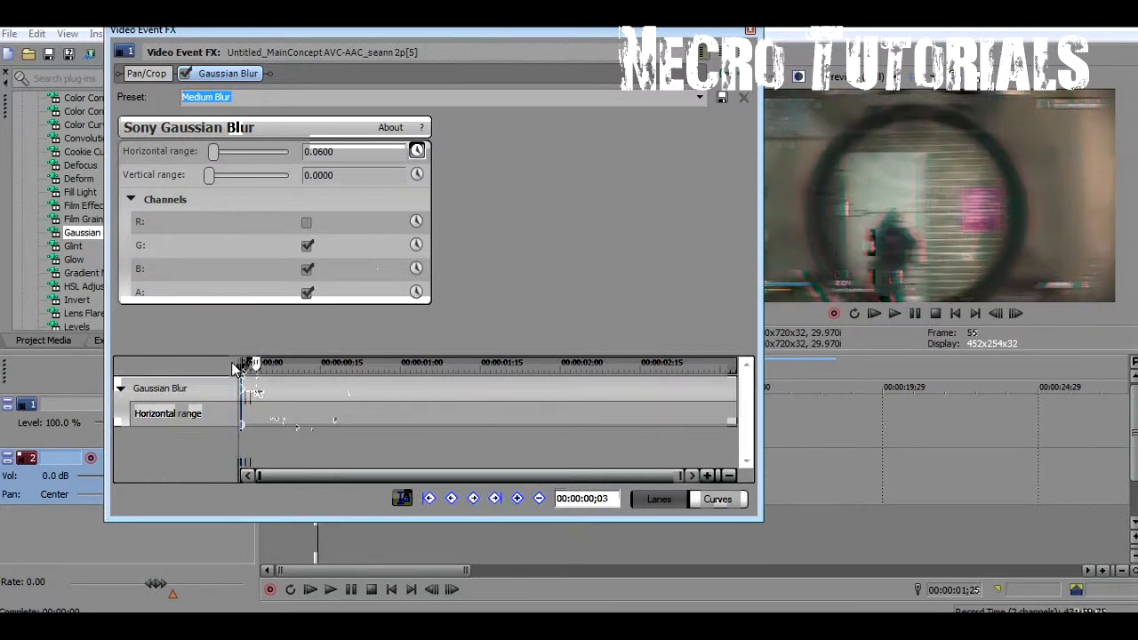
{"action": "key", "text": "Right"}
{"action": "key", "text": "Right"}
{"action": "key", "text": "Right"}
{"action": "key", "text": "Right"}
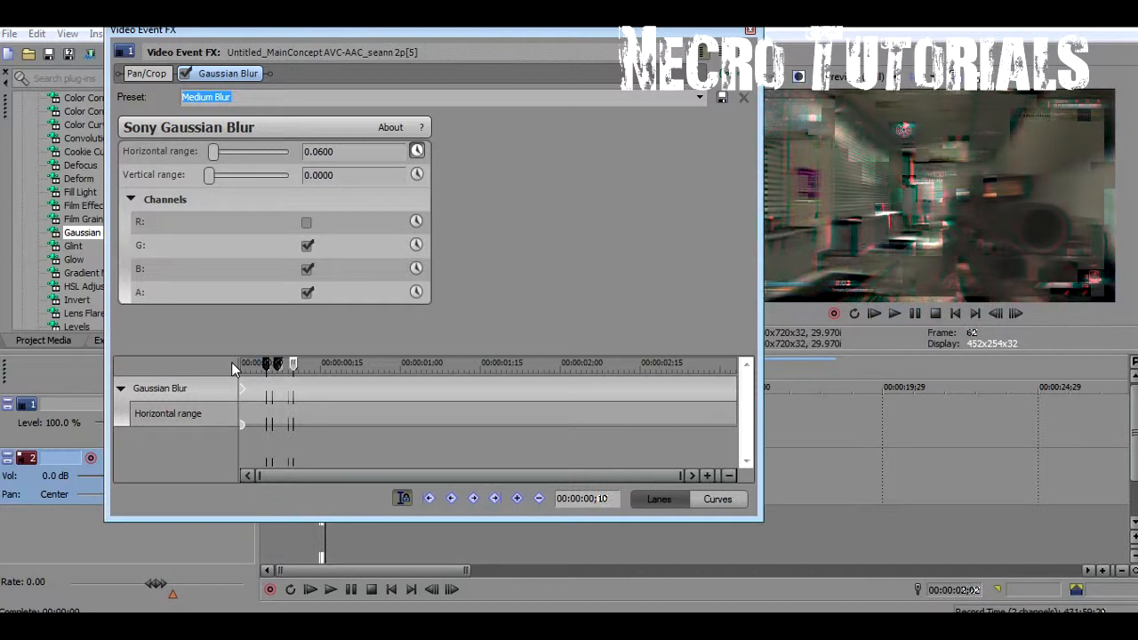
{"action": "left_click_drag", "start_coordinate": [214, 151], "coordinate": [190, 150]}
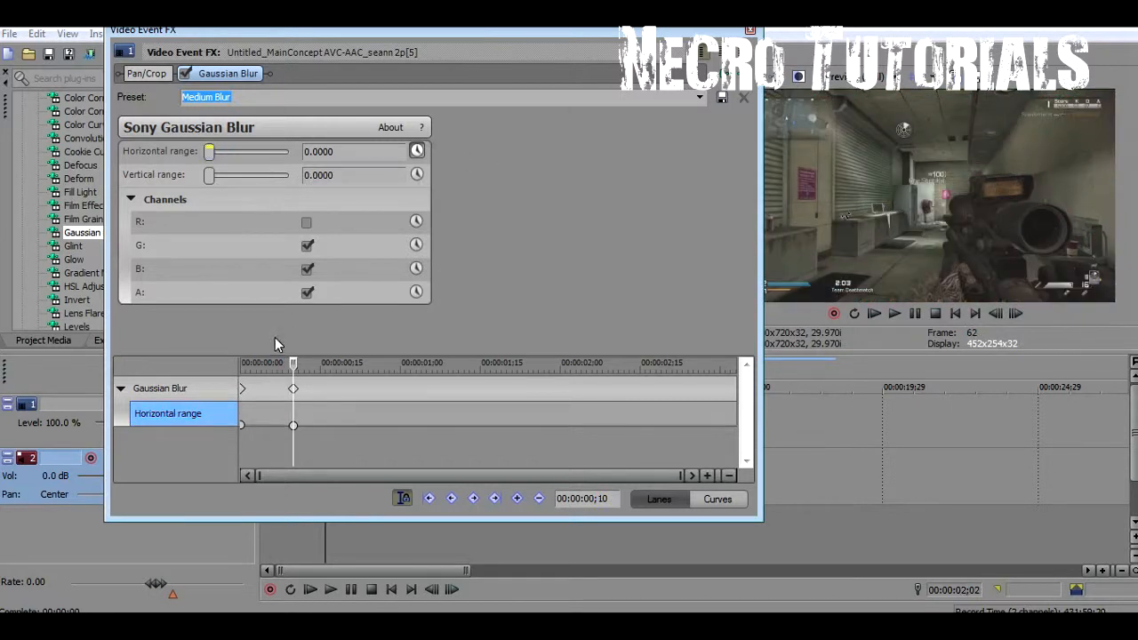
{"action": "mouse_move", "coordinate": [297, 365]}
{"action": "left_mouse_down"}
{"action": "mouse_move", "coordinate": [201, 350]}
{"action": "mouse_move", "coordinate": [294, 345]}
{"action": "left_mouse_up"}
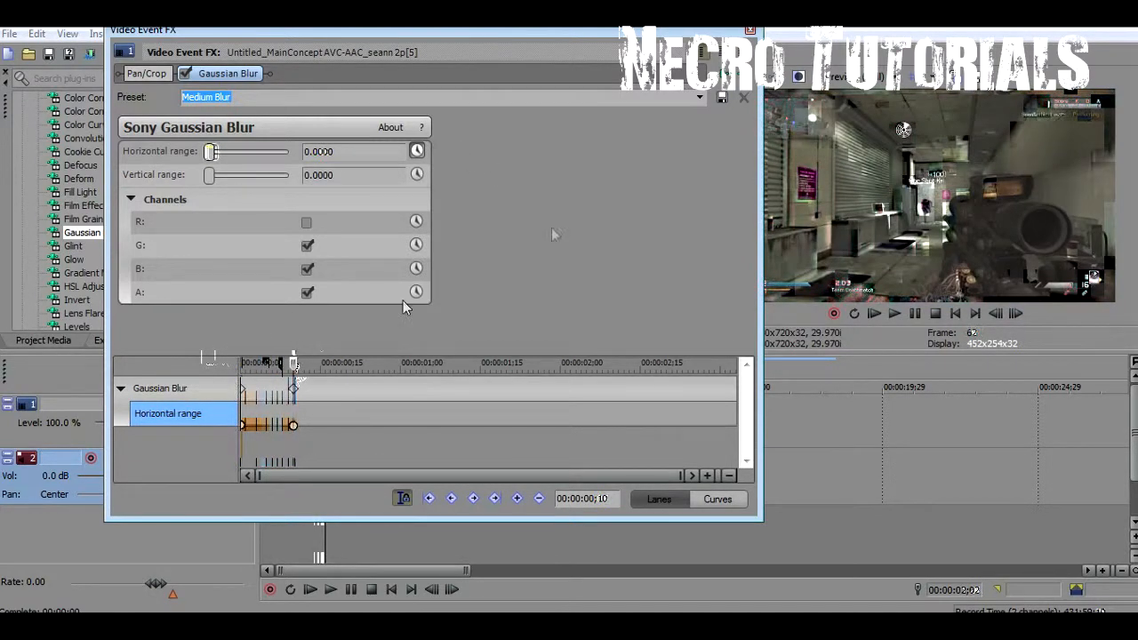
{"action": "scroll", "coordinate": [459, 410], "scroll_direction": "up", "scroll_amount": 5}
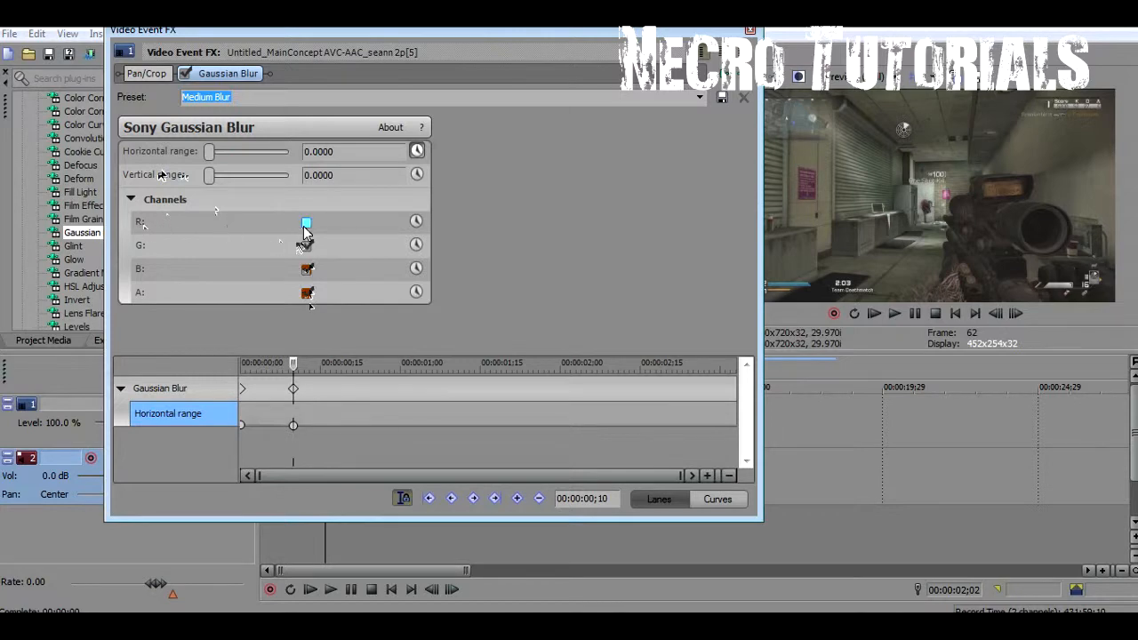
{"action": "left_click", "coordinate": [752, 33]}
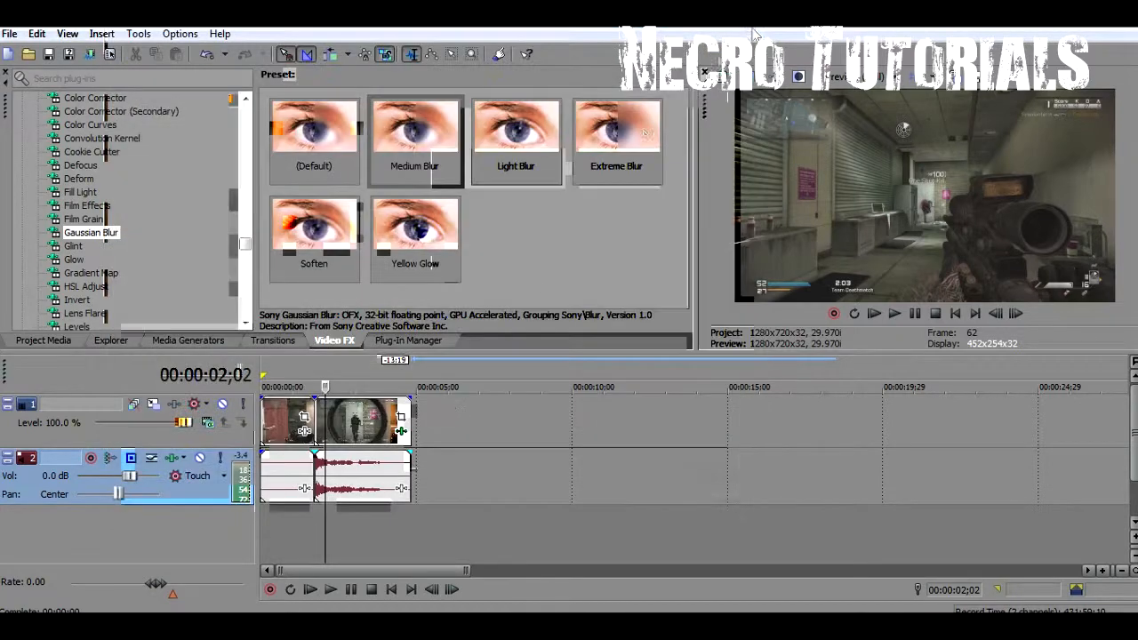
In the second clip's Pan/Crop, shrink the starting crop to about 1,174 x 661 and centre it at about X 688, Y 383
{"action": "left_click", "coordinate": [313, 550]}
{"action": "left_click_drag", "start_coordinate": [314, 550], "coordinate": [312, 550]}
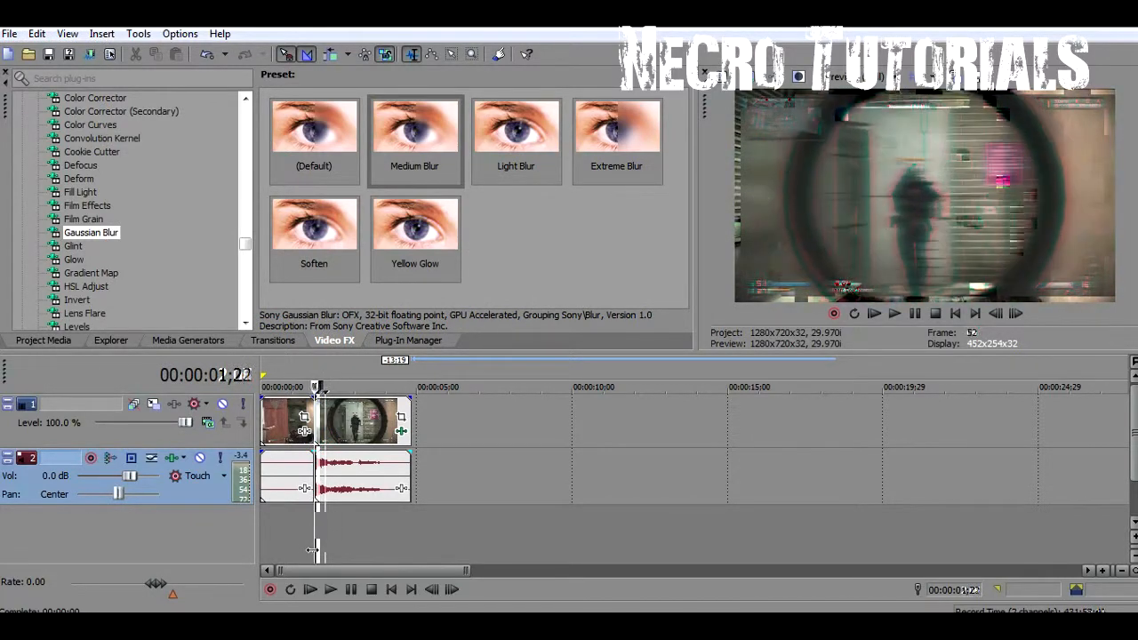
{"action": "scroll", "coordinate": [340, 525], "scroll_direction": "up", "scroll_amount": 5}
{"action": "scroll", "coordinate": [340, 518], "scroll_direction": "up", "scroll_amount": 3}
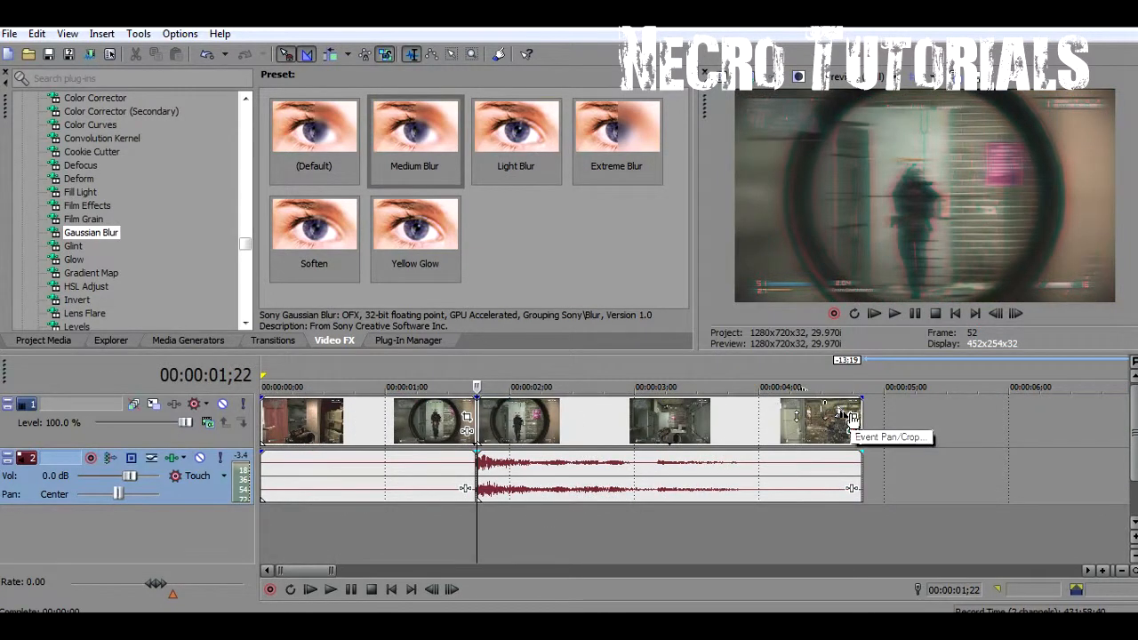
{"action": "left_click", "coordinate": [853, 417]}
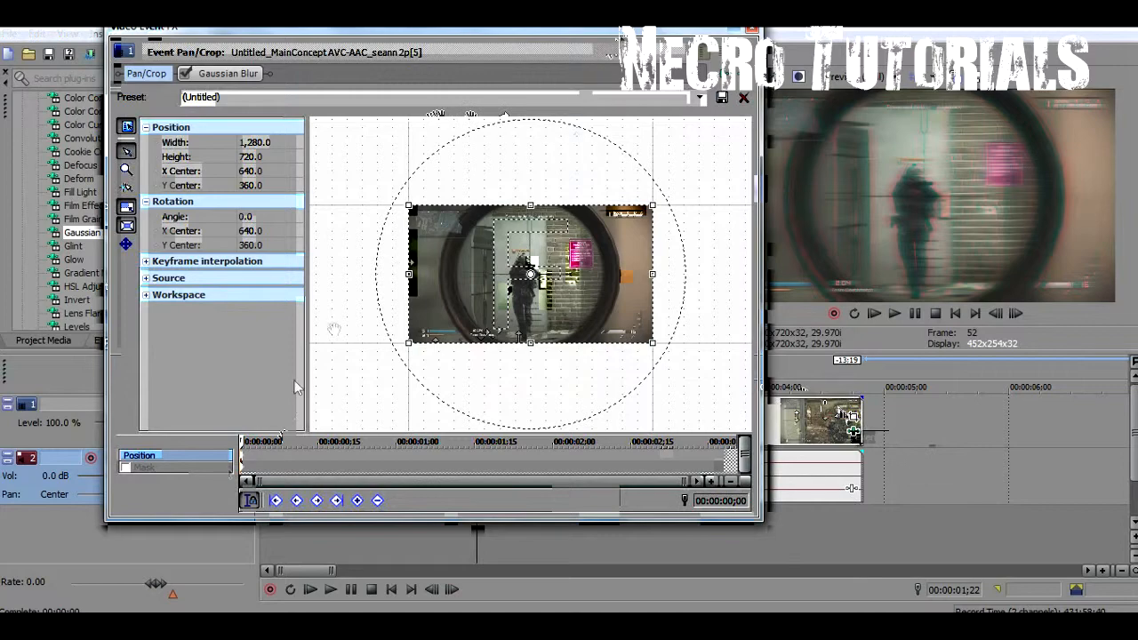
{"action": "left_click_drag", "start_coordinate": [654, 205], "coordinate": [644, 211]}
{"action": "scroll", "coordinate": [645, 211], "scroll_direction": "up", "scroll_amount": 3}
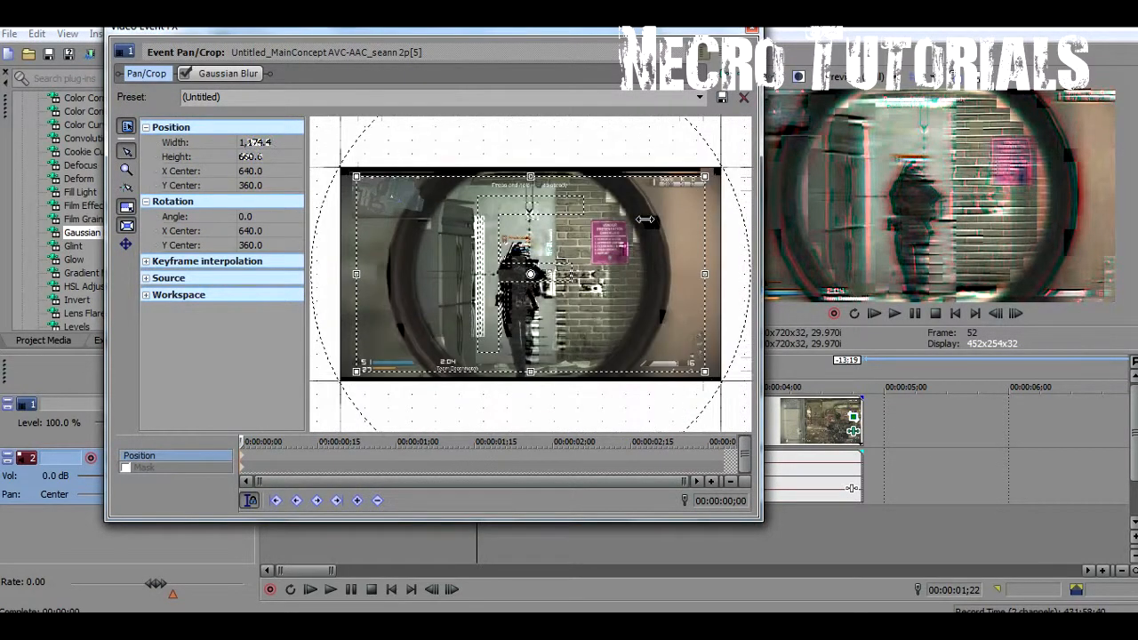
{"action": "mouse_move", "coordinate": [481, 221]}
{"action": "left_mouse_down"}
{"action": "mouse_move", "coordinate": [490, 236]}
{"action": "mouse_move", "coordinate": [494, 227]}
{"action": "left_mouse_up"}
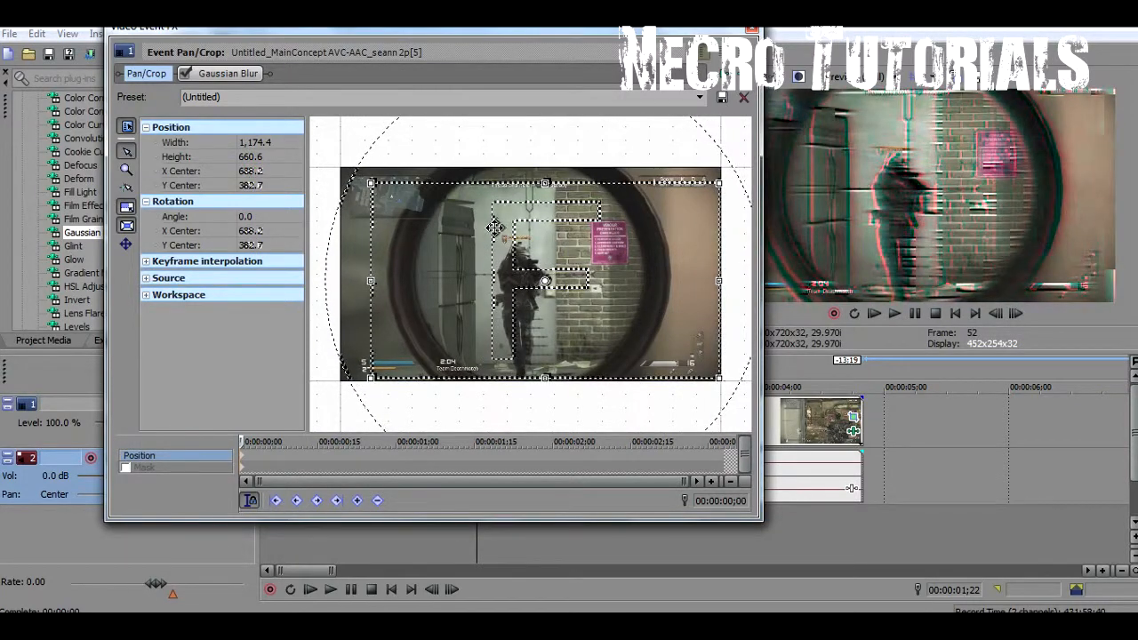
Add crop position keyframes at frames 2, 4 and 6, centred at about X 595/Y 337, X 589/Y 383 and X 691/Y 335
{"action": "left_click", "coordinate": [253, 463]}
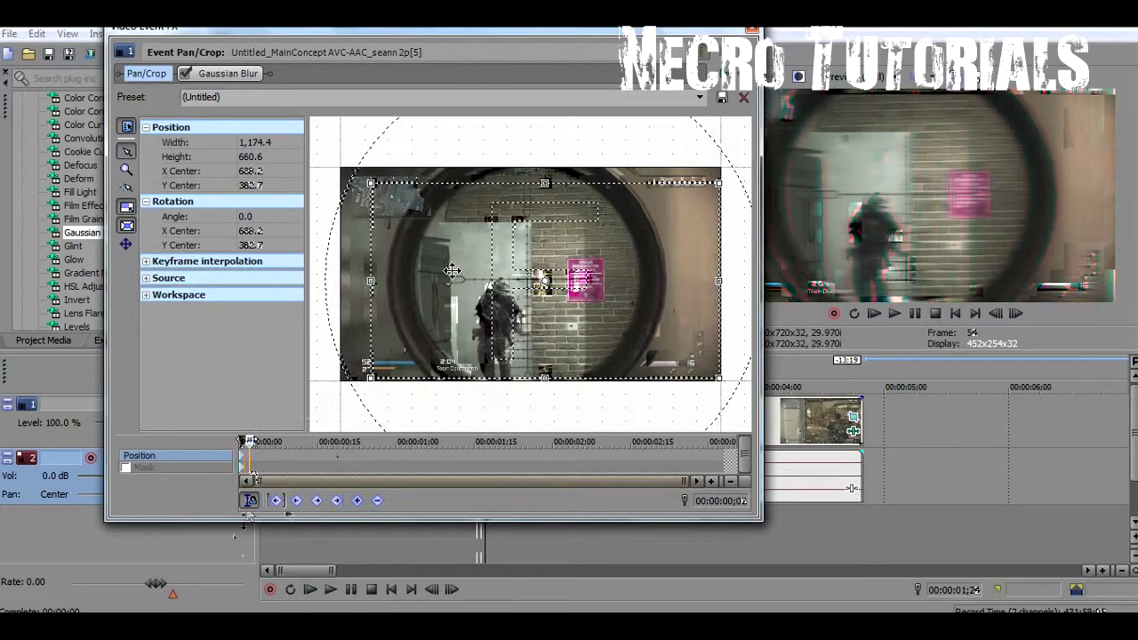
{"action": "left_click_drag", "start_coordinate": [453, 270], "coordinate": [425, 257]}
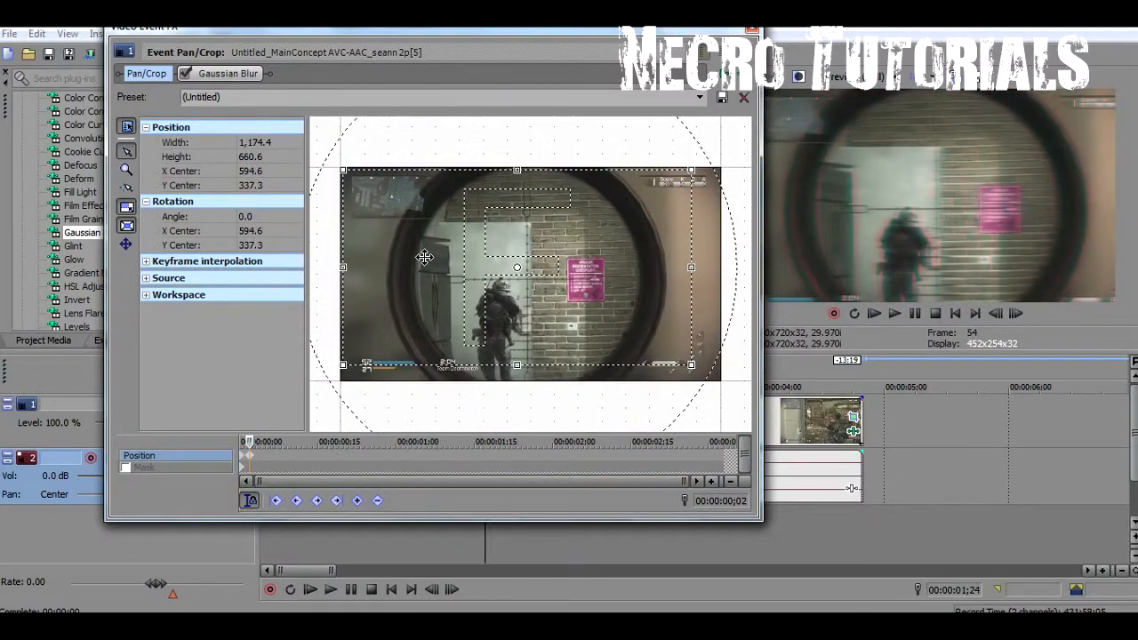
{"action": "left_click_drag", "start_coordinate": [248, 442], "coordinate": [269, 436]}
{"action": "left_click_drag", "start_coordinate": [460, 295], "coordinate": [457, 306]}
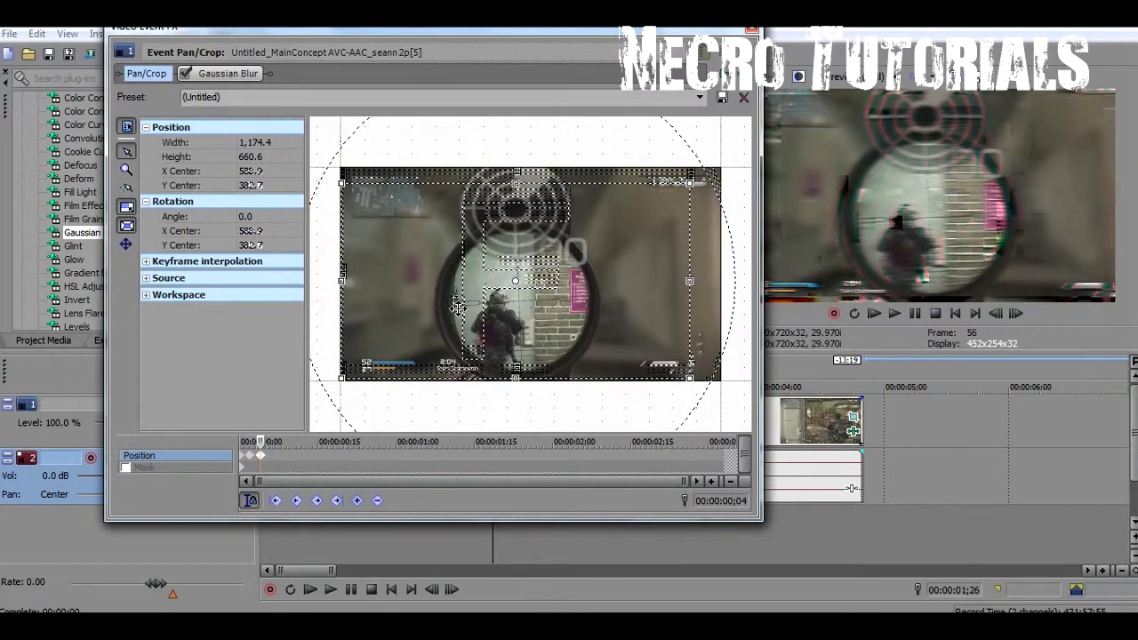
{"action": "left_click_drag", "start_coordinate": [262, 441], "coordinate": [268, 442]}
{"action": "left_click_drag", "start_coordinate": [515, 261], "coordinate": [545, 247]}
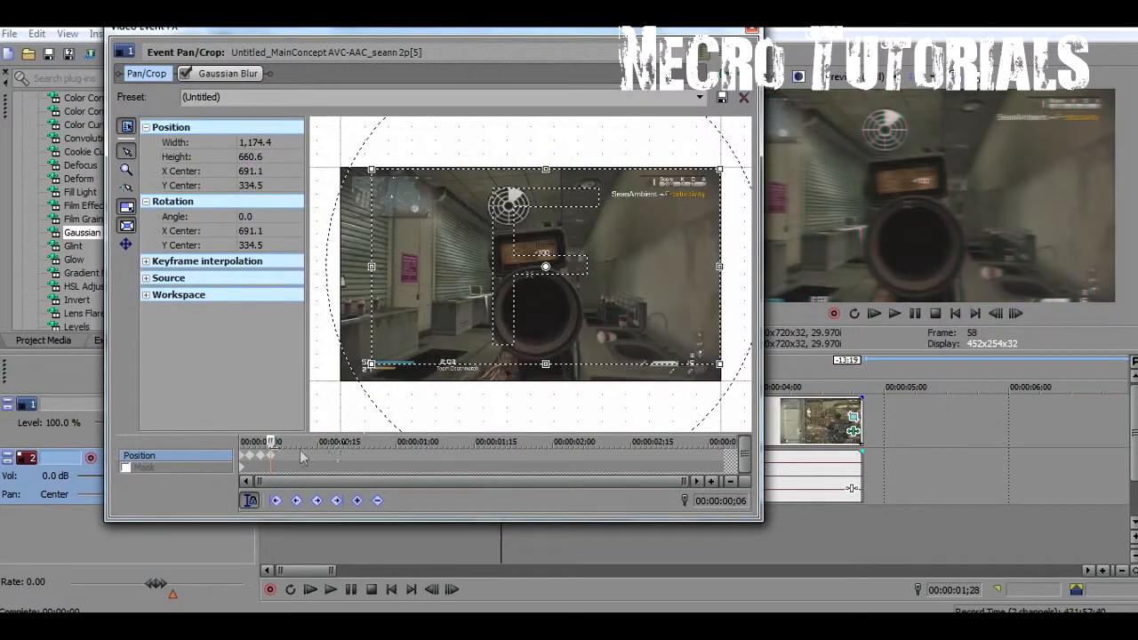
Restore the crop to the full frame with a position keyframe at 00:00:00;10
{"action": "key", "text": "Right"}
{"action": "key", "text": "Right"}
{"action": "key", "text": "Right"}
{"action": "key", "text": "Right"}
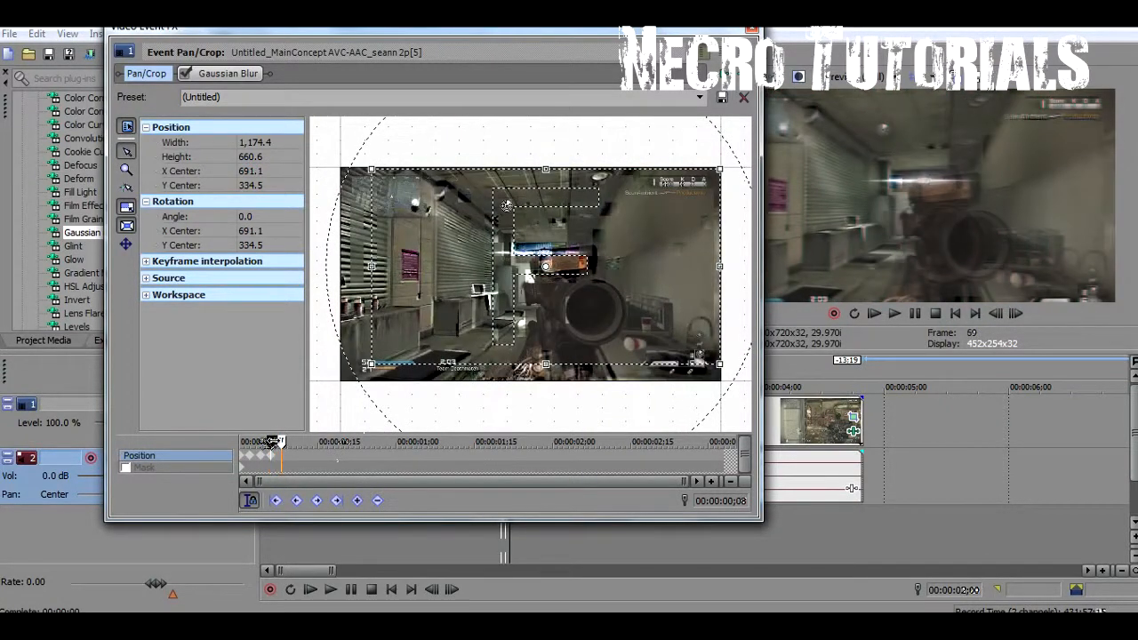
{"action": "key", "text": "Right"}
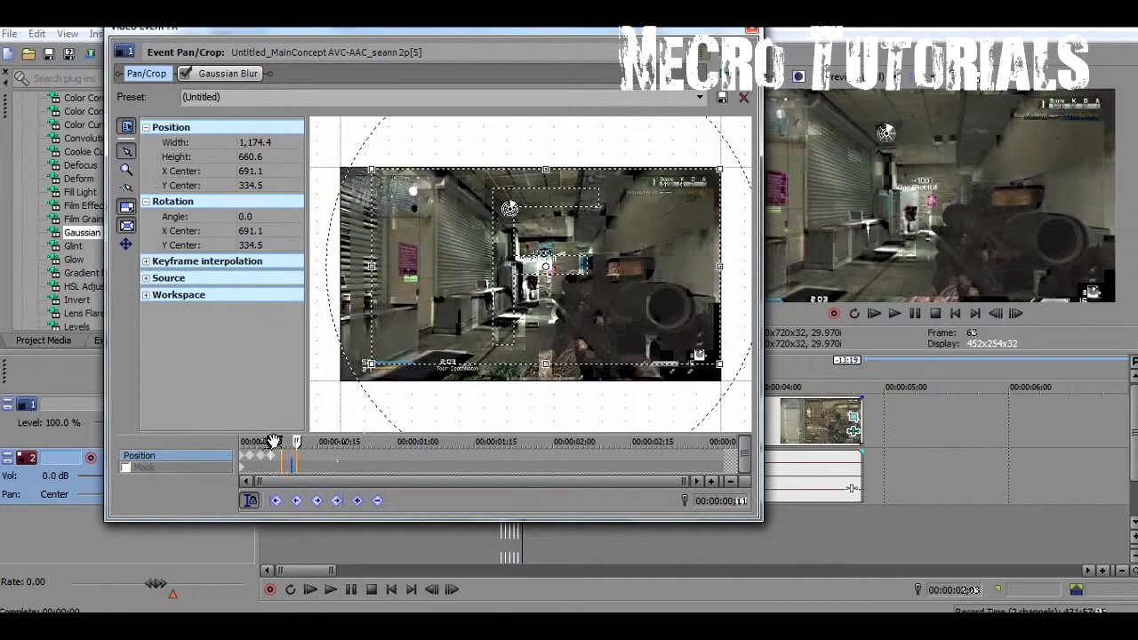
{"action": "scroll", "coordinate": [341, 458], "scroll_direction": "up", "scroll_amount": 4}
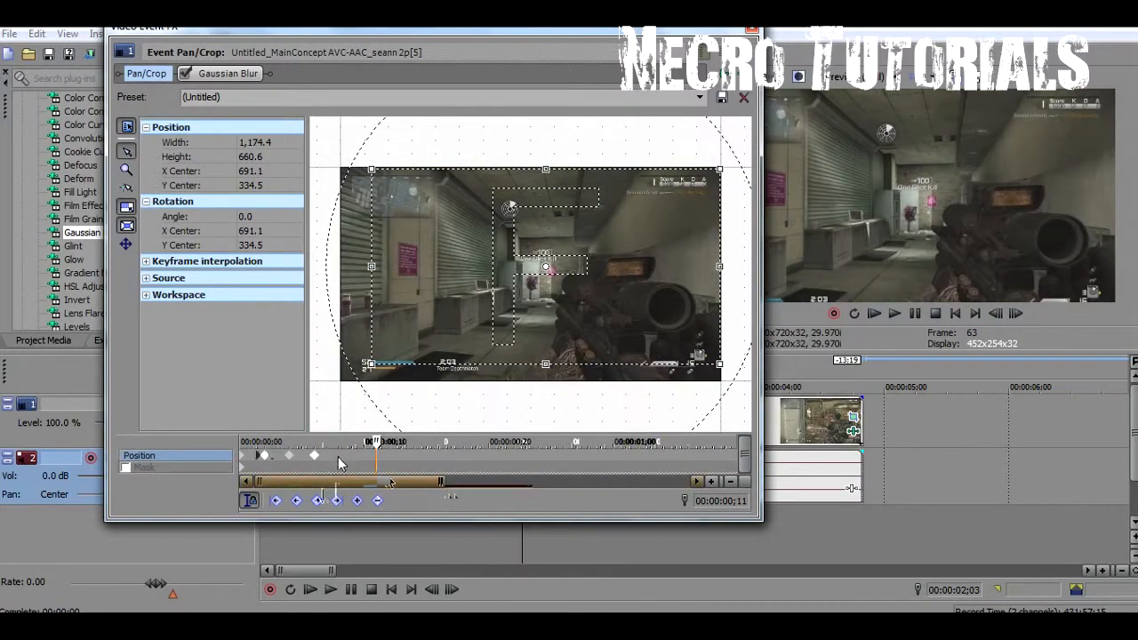
{"action": "left_click_drag", "start_coordinate": [481, 441], "coordinate": [451, 440]}
{"action": "scroll", "coordinate": [364, 439], "scroll_direction": "down", "scroll_amount": 3}
{"action": "scroll", "coordinate": [498, 338], "scroll_direction": "down", "scroll_amount": 2}
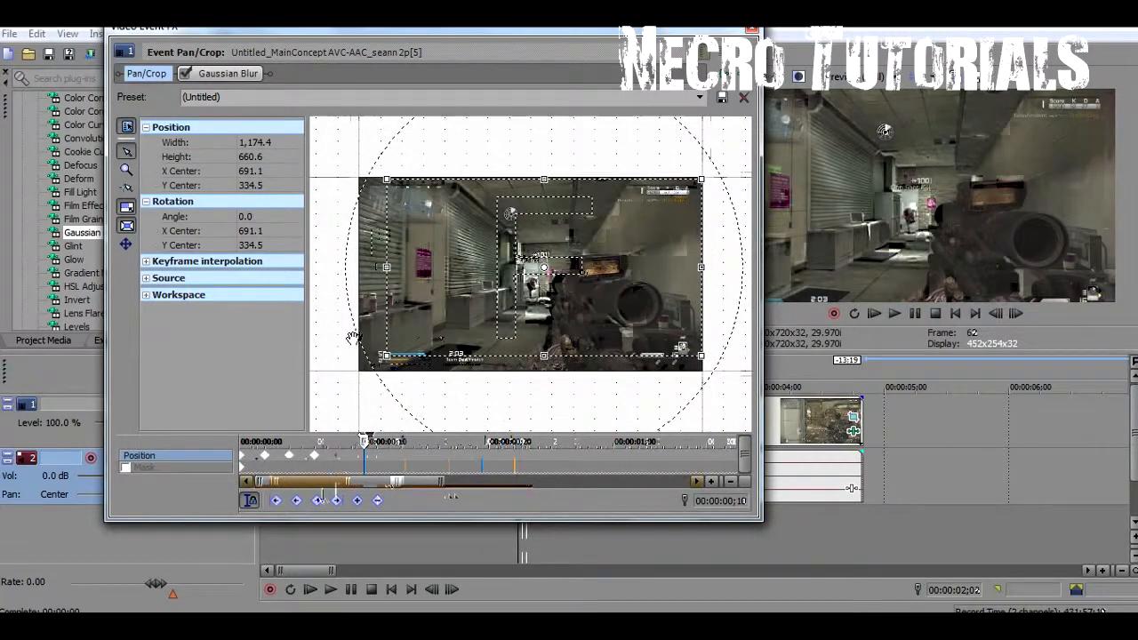
{"action": "right_click", "coordinate": [580, 282]}
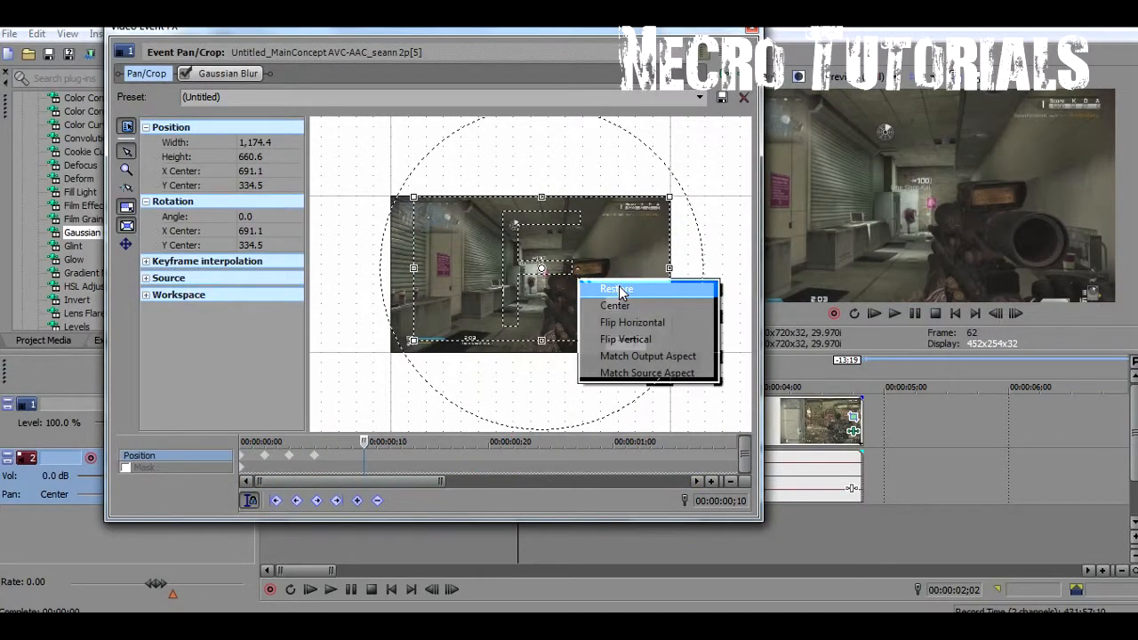
{"action": "left_click", "coordinate": [616, 289]}
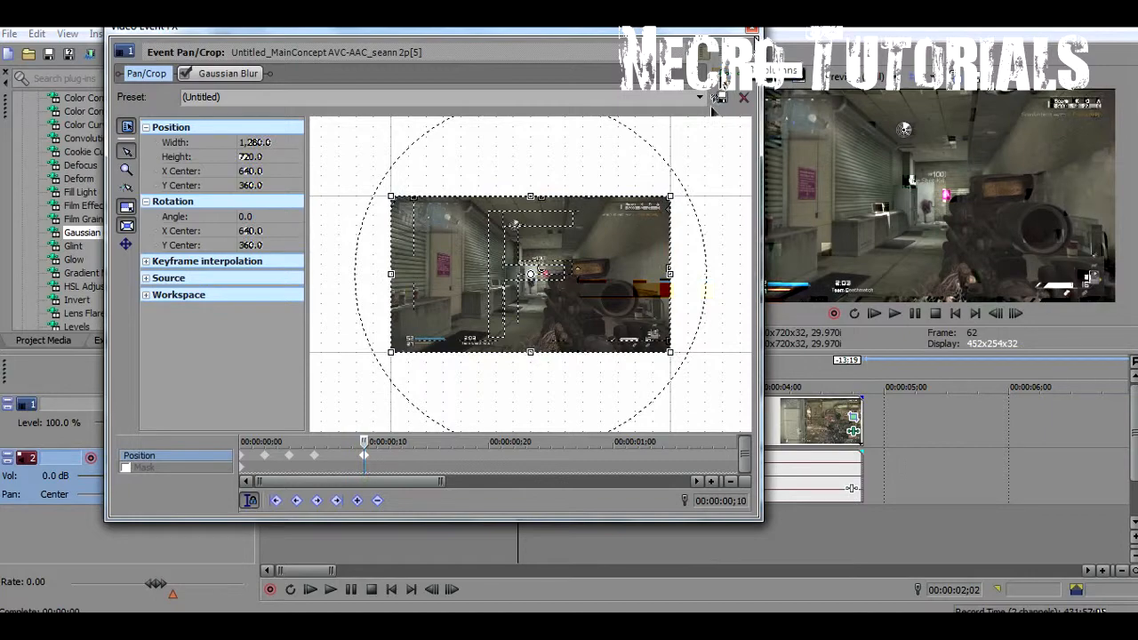
Close the Pan/Crop settings and select the timeline range spanning both clips
{"action": "left_click", "coordinate": [753, 29]}
{"action": "scroll", "coordinate": [465, 533], "scroll_direction": "down", "scroll_amount": 5}
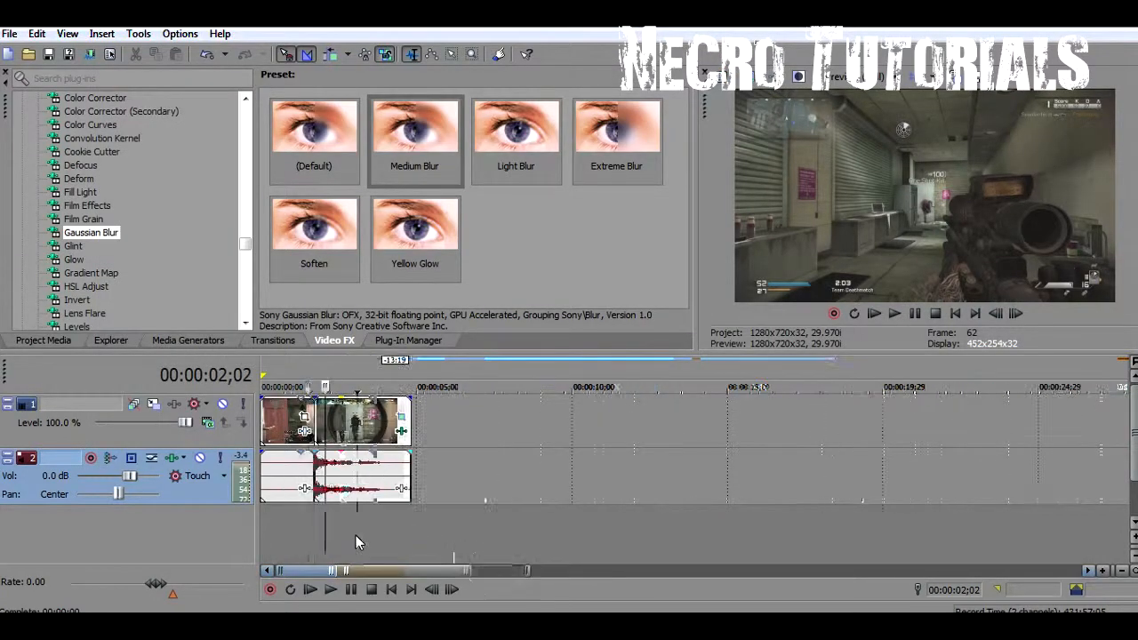
{"action": "scroll", "coordinate": [357, 535], "scroll_direction": "up", "scroll_amount": 2}
{"action": "left_click_drag", "start_coordinate": [489, 522], "coordinate": [149, 514]}
Play the selected range several times to preview the shake and return the playback cursor to the split between the clips
{"action": "key", "text": "space"}
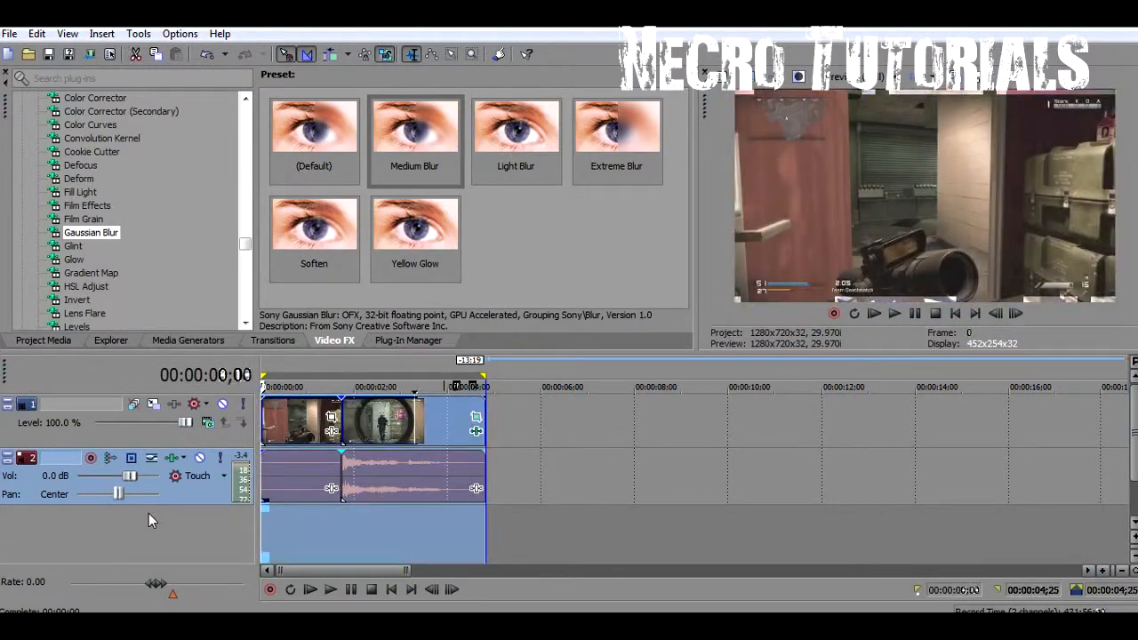
{"action": "key", "text": "space"}
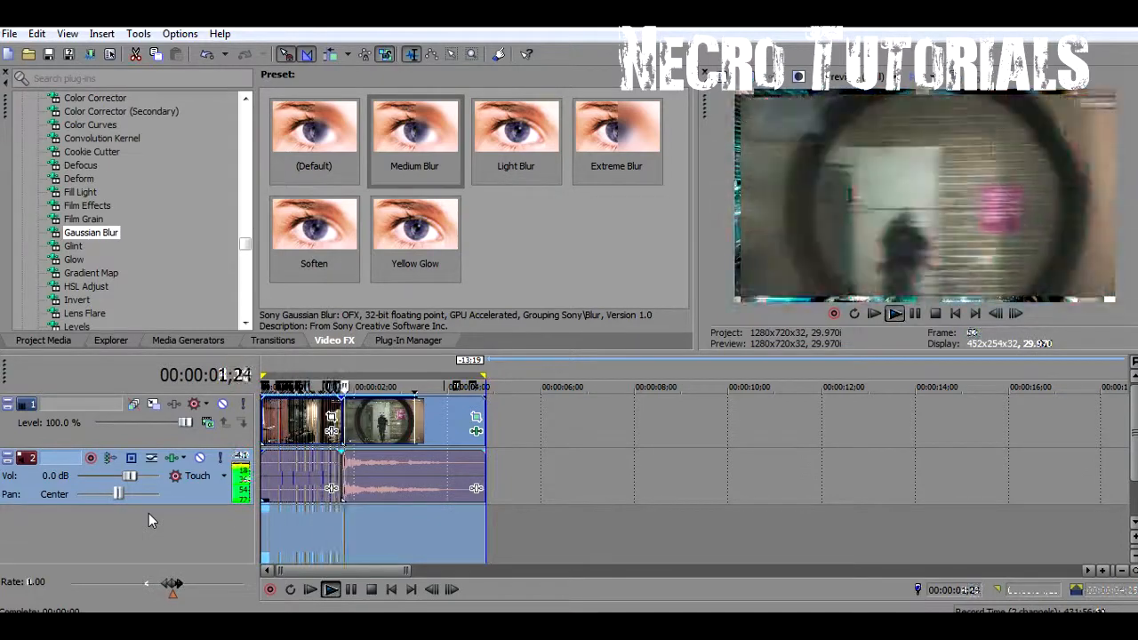
{"action": "key", "text": "space"}
{"action": "key", "text": "space"}
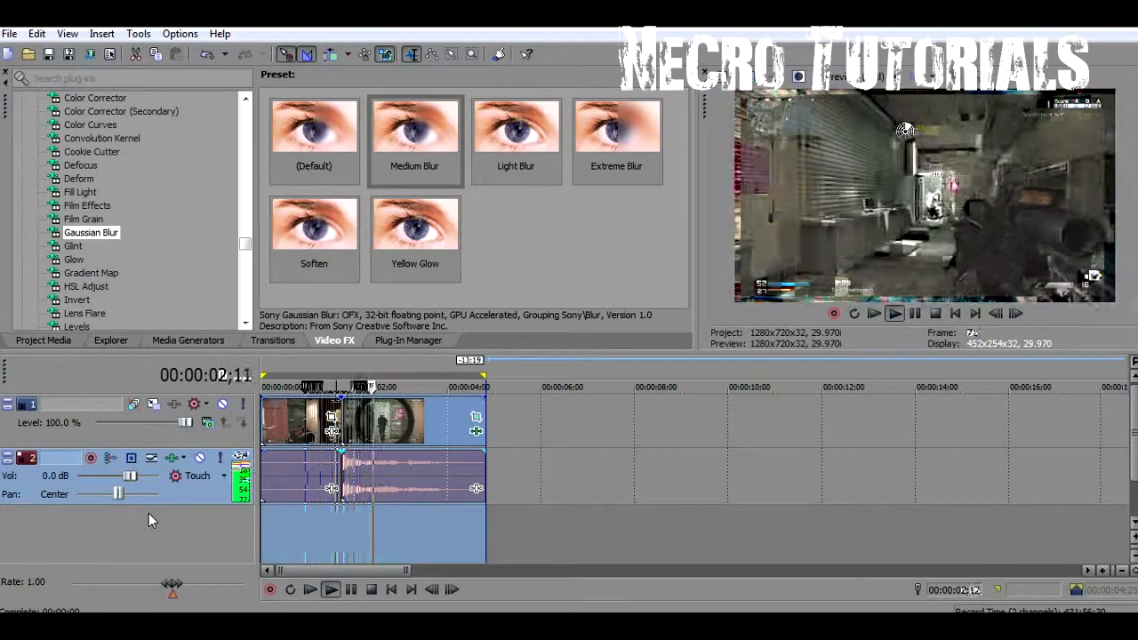
{"action": "key", "text": "space"}
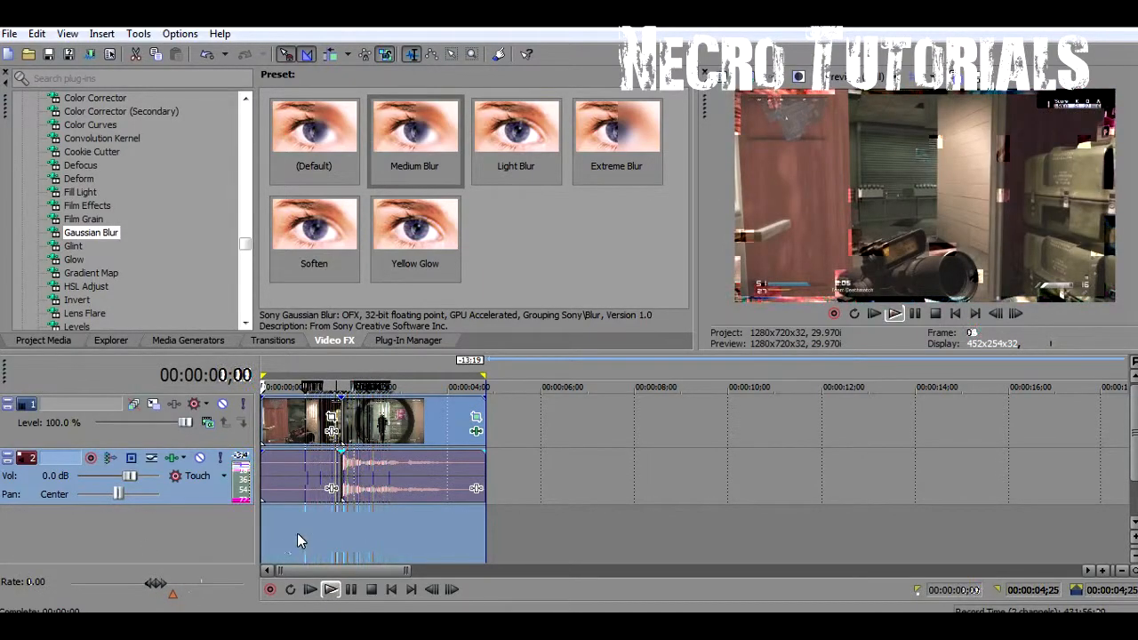
{"action": "left_click", "coordinate": [325, 532]}
{"action": "left_click", "coordinate": [343, 526]}
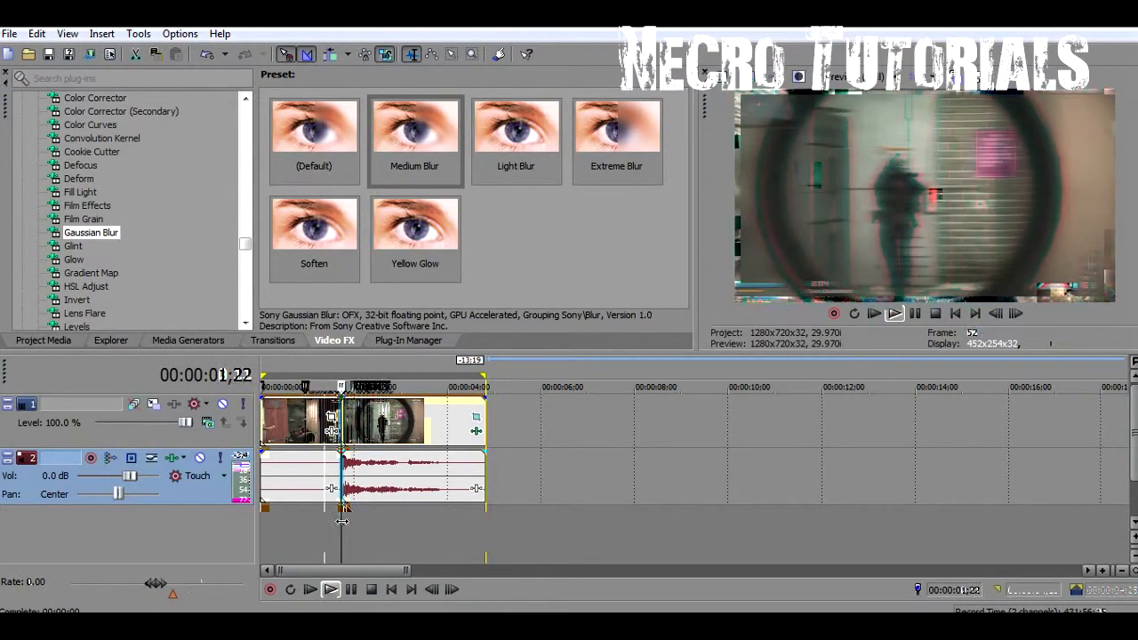
{"action": "key", "text": "space"}
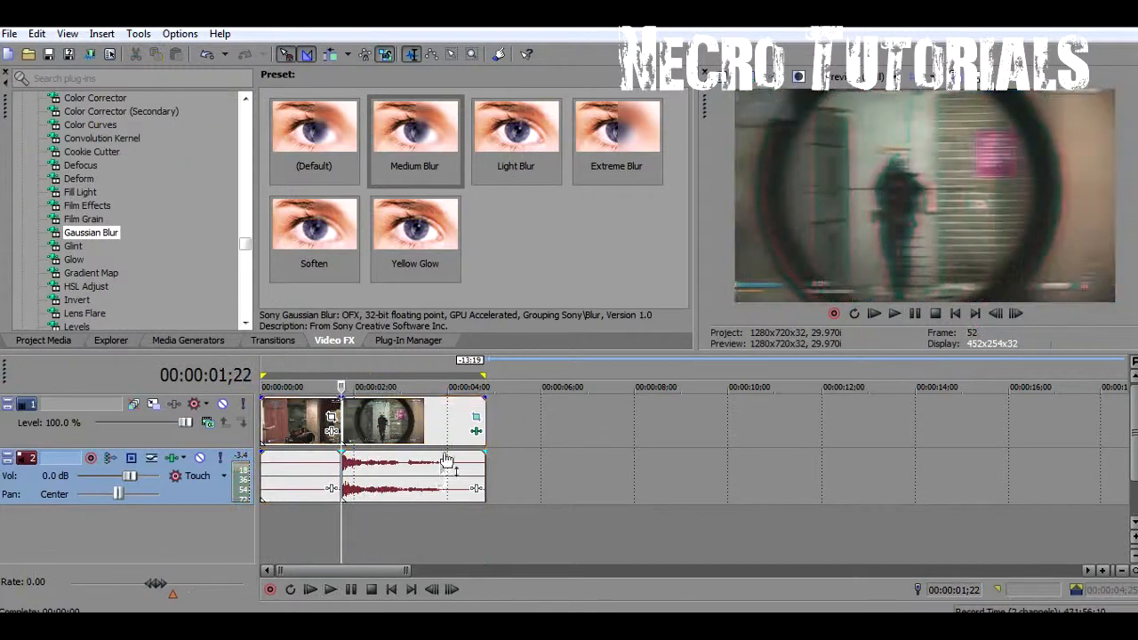
In the second clip's Pan/Crop, move the last position keyframe to 00:00:00;10 and close the settings
{"action": "left_click", "coordinate": [476, 420]}
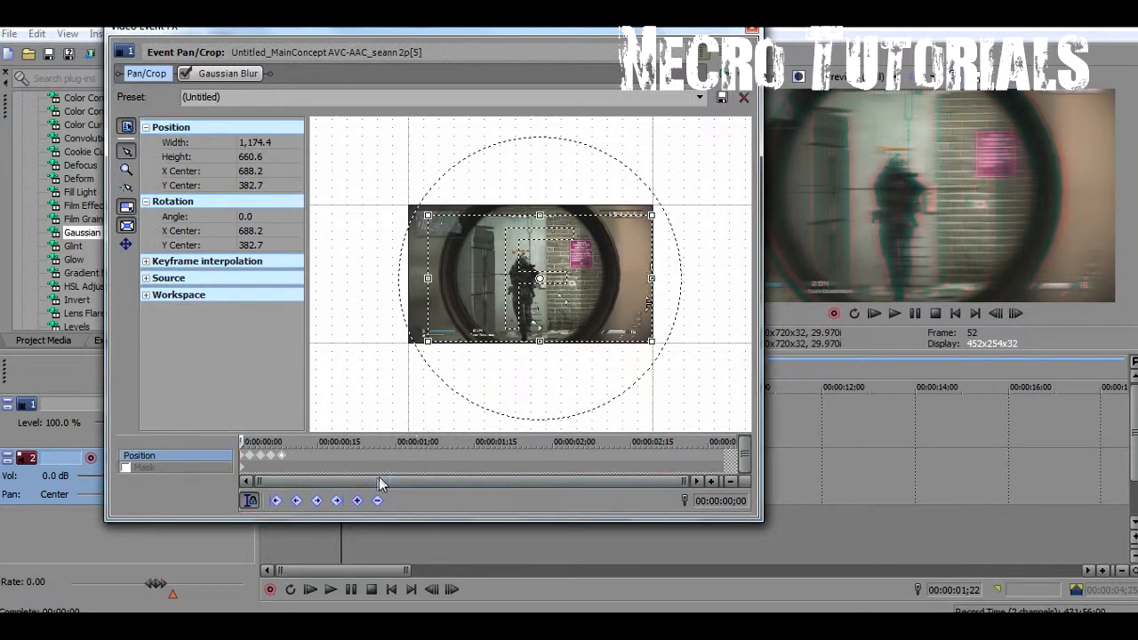
{"action": "left_click", "coordinate": [296, 455]}
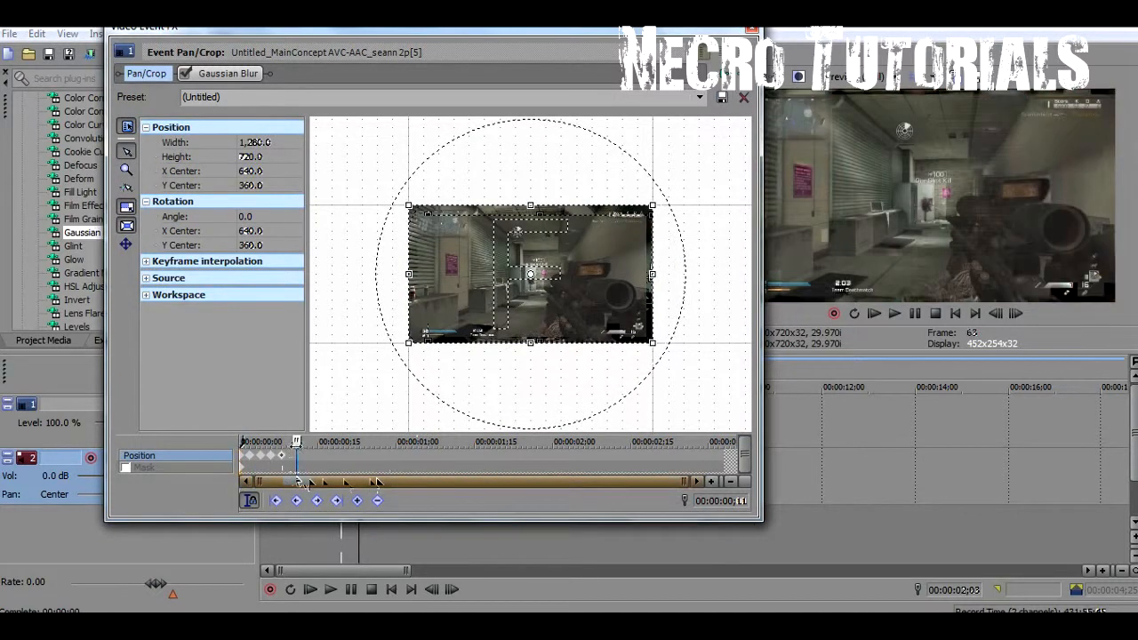
{"action": "scroll", "coordinate": [292, 441], "scroll_direction": "up", "scroll_amount": 2}
{"action": "scroll", "coordinate": [485, 445], "scroll_direction": "up", "scroll_amount": 2}
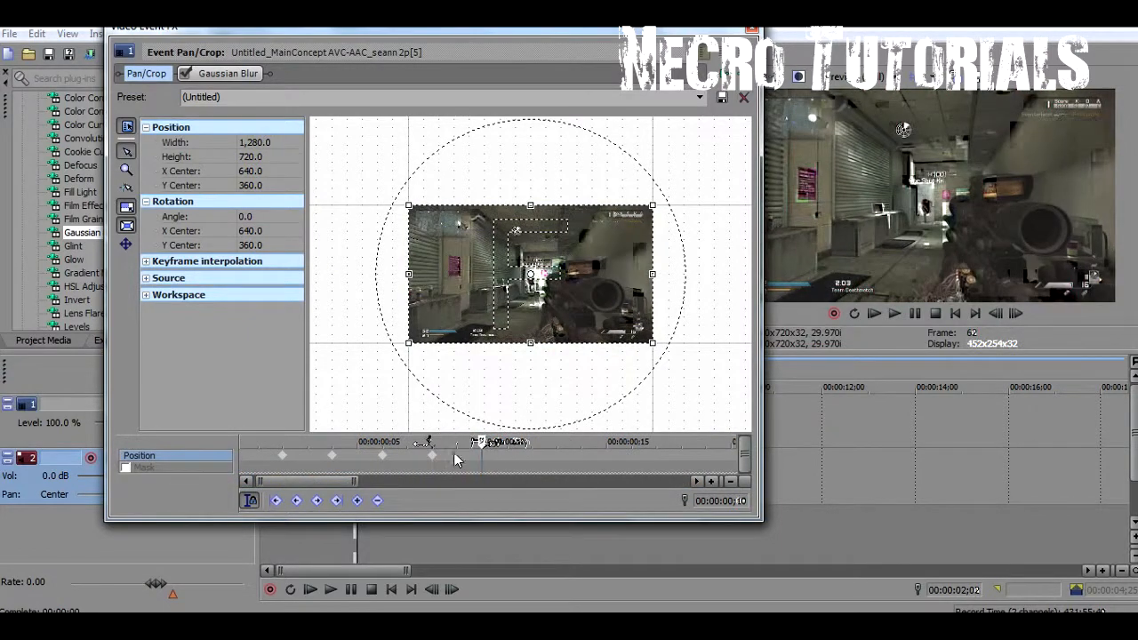
{"action": "left_click_drag", "start_coordinate": [431, 461], "coordinate": [483, 462]}
{"action": "scroll", "coordinate": [487, 388], "scroll_direction": "down", "scroll_amount": 3}
{"action": "scroll", "coordinate": [463, 429], "scroll_direction": "down", "scroll_amount": 2}
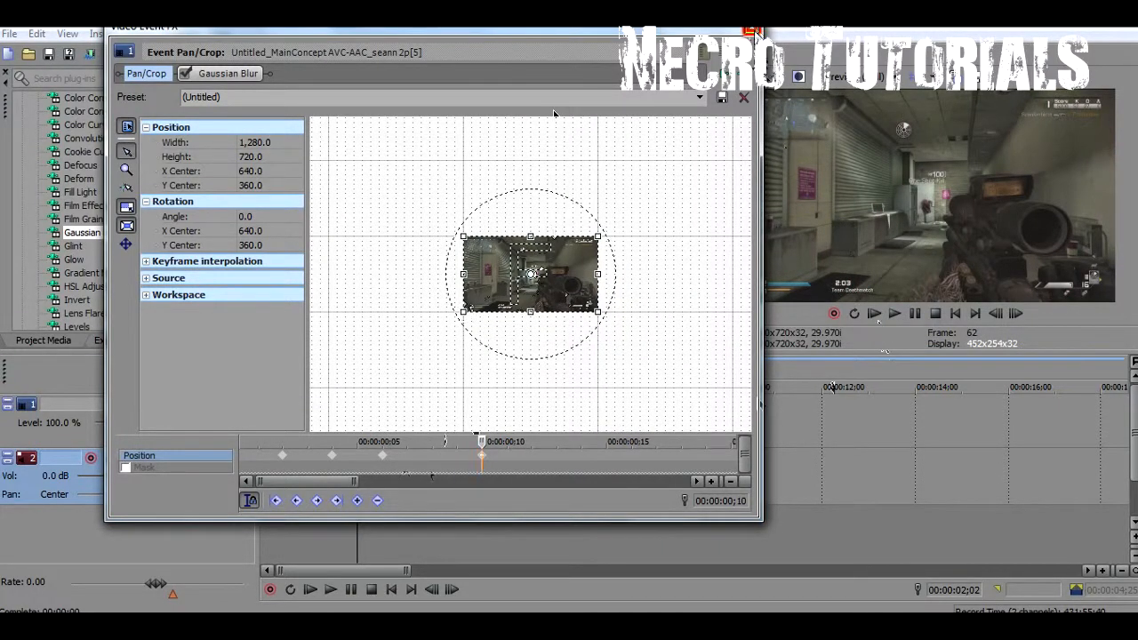
{"action": "left_click", "coordinate": [755, 33]}
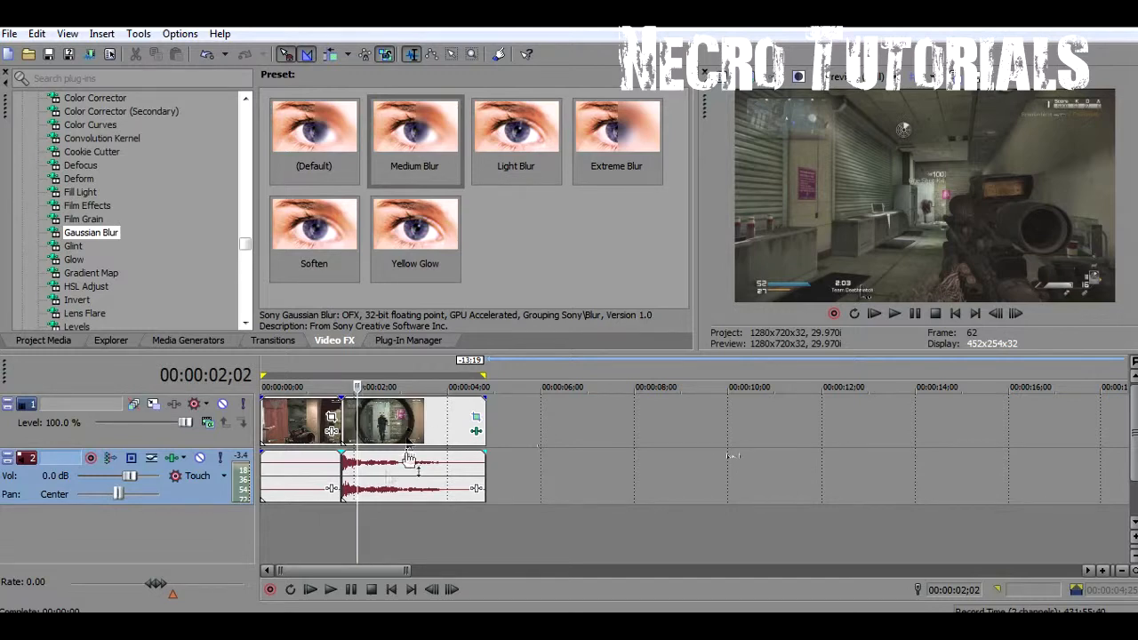
Play the timeline repeatedly from 00:00:00;27 across the split to review the finished gunshot shake
{"action": "left_click", "coordinate": [303, 538]}
{"action": "key", "text": "space"}
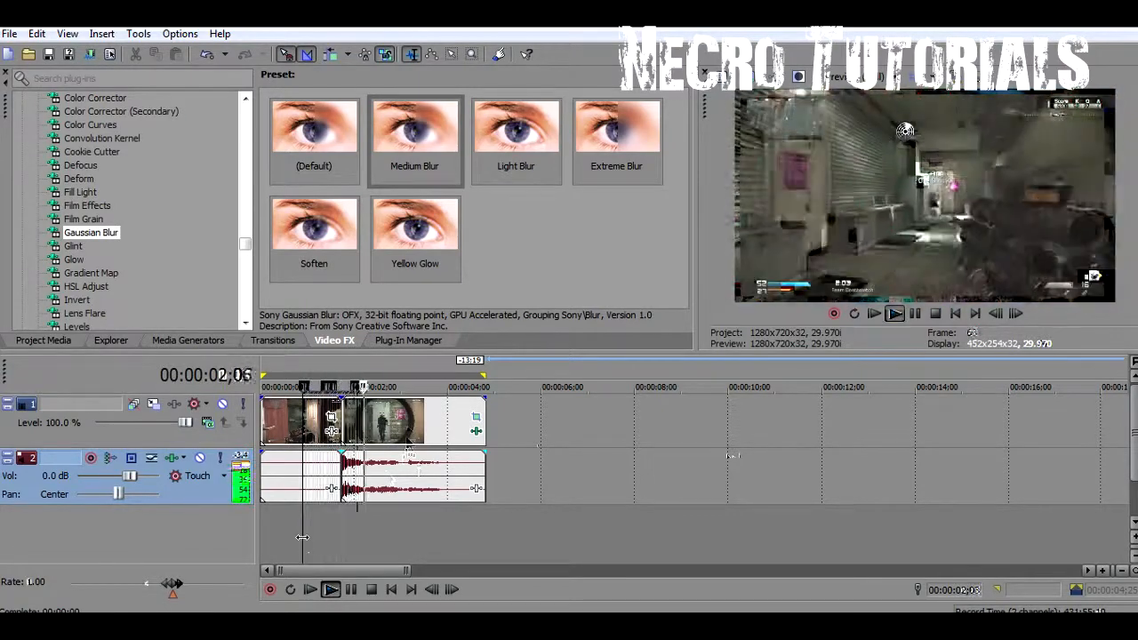
{"action": "key", "text": "space"}
{"action": "key", "text": "space"}
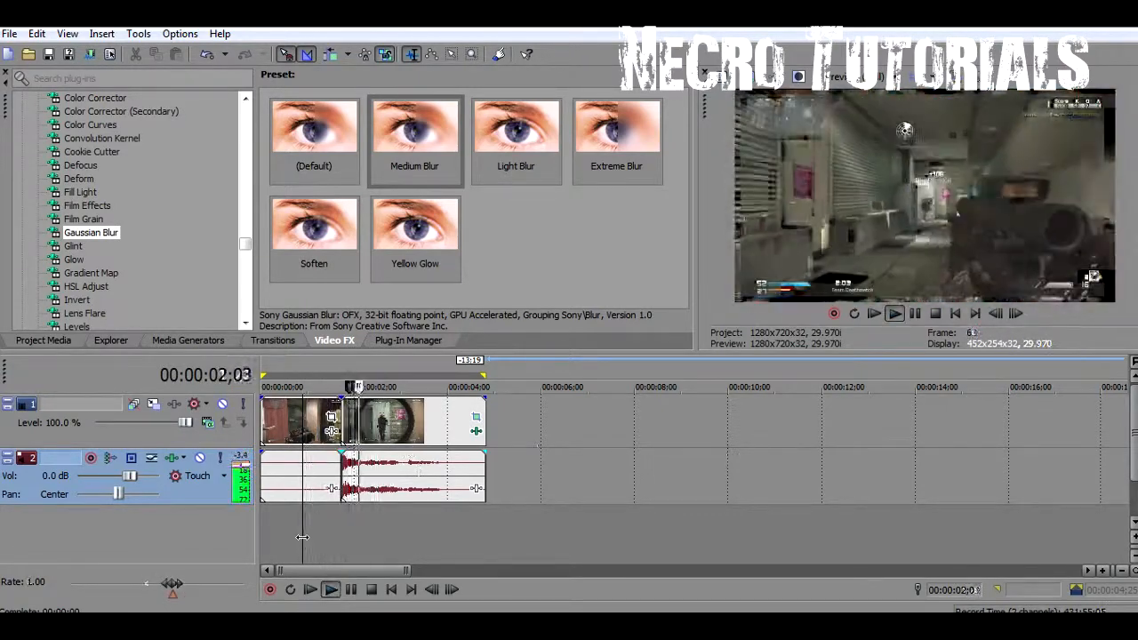
{"action": "key", "text": "space"}
{"action": "key", "text": "space"}
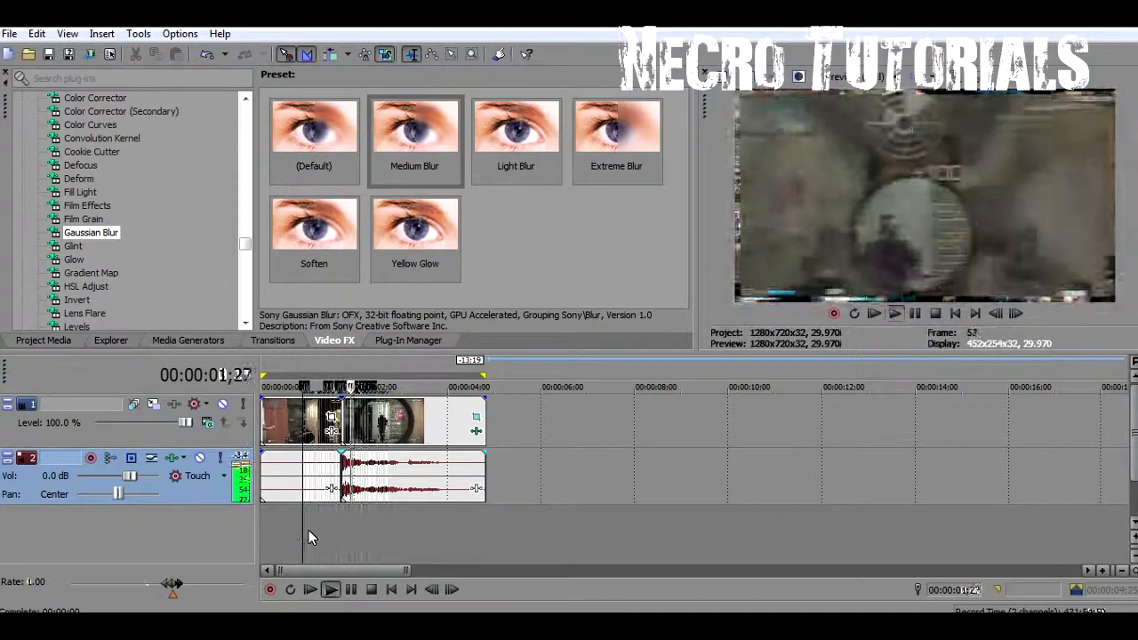
{"action": "key", "text": "space"}
{"action": "key", "text": "space"}
{"action": "key", "text": "space"}
{"action": "key", "text": "space"}
{"action": "key", "text": "space"}
{"action": "key", "text": "space"}
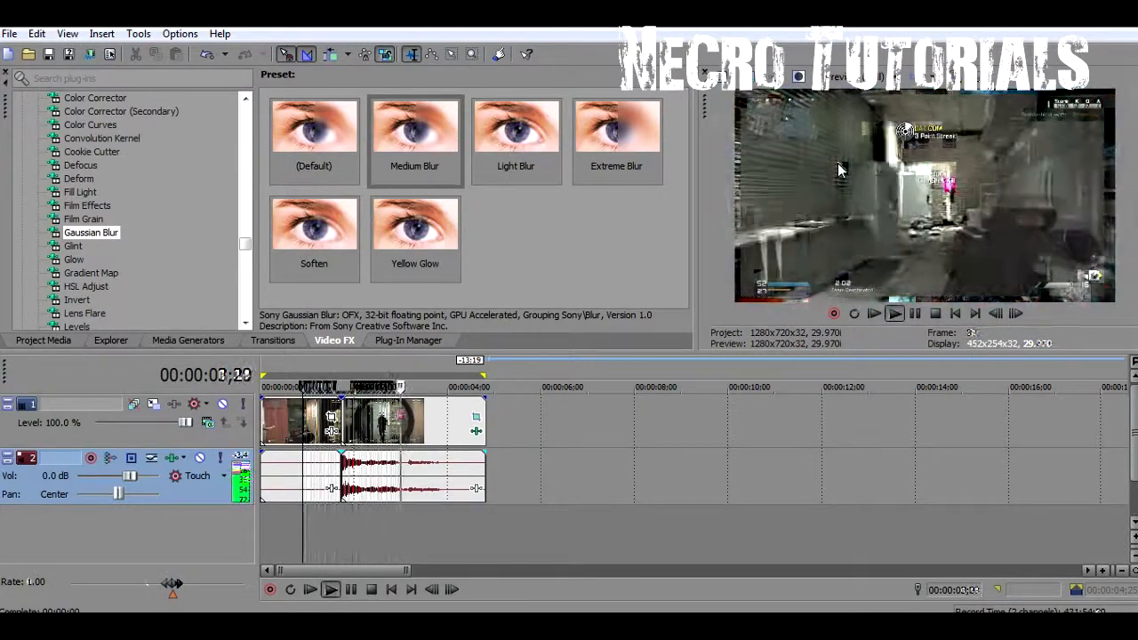
{"action": "key", "text": "space"}
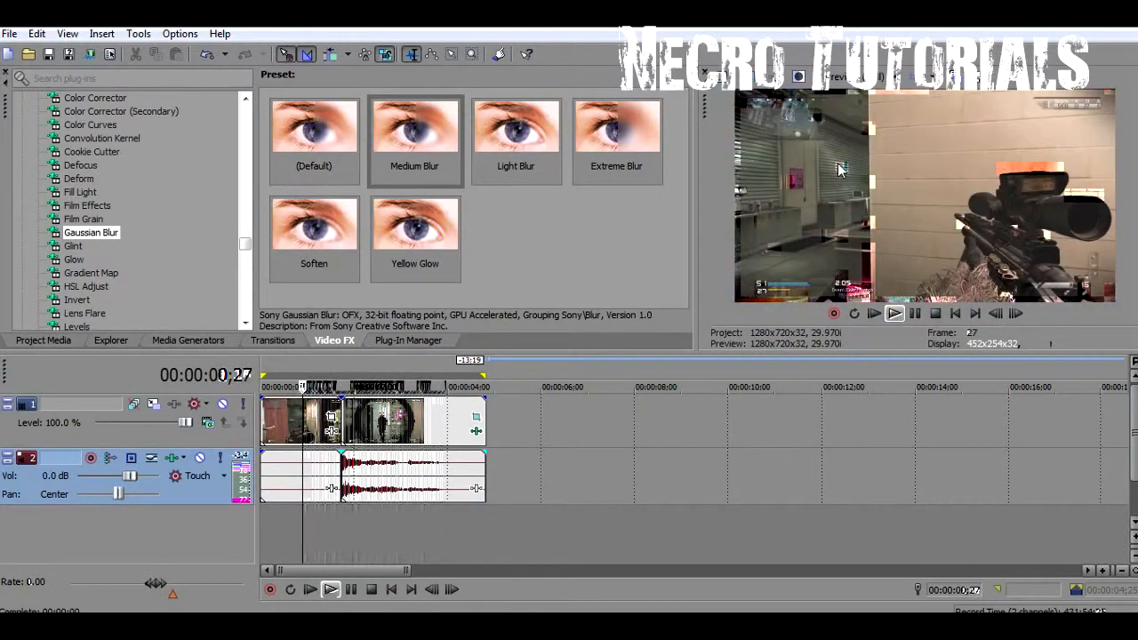